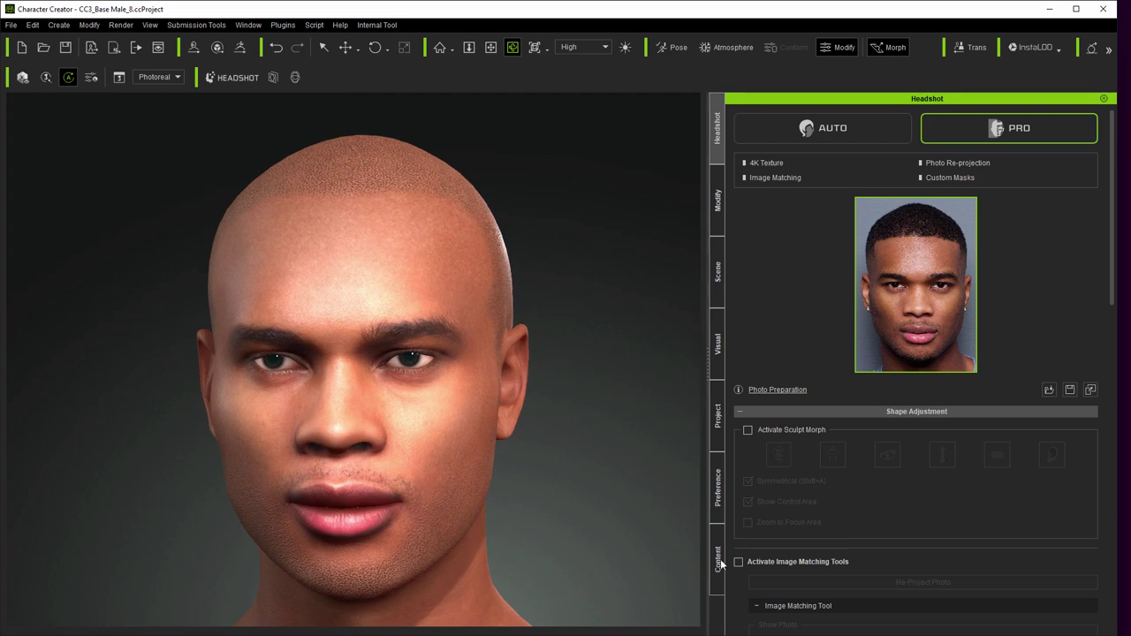
# Step: Compare the front photo with the head by lowering the photo overlay's opacity to about 41, and turn off the image matching tools
pyautogui.scroll(-3, 951, 499)
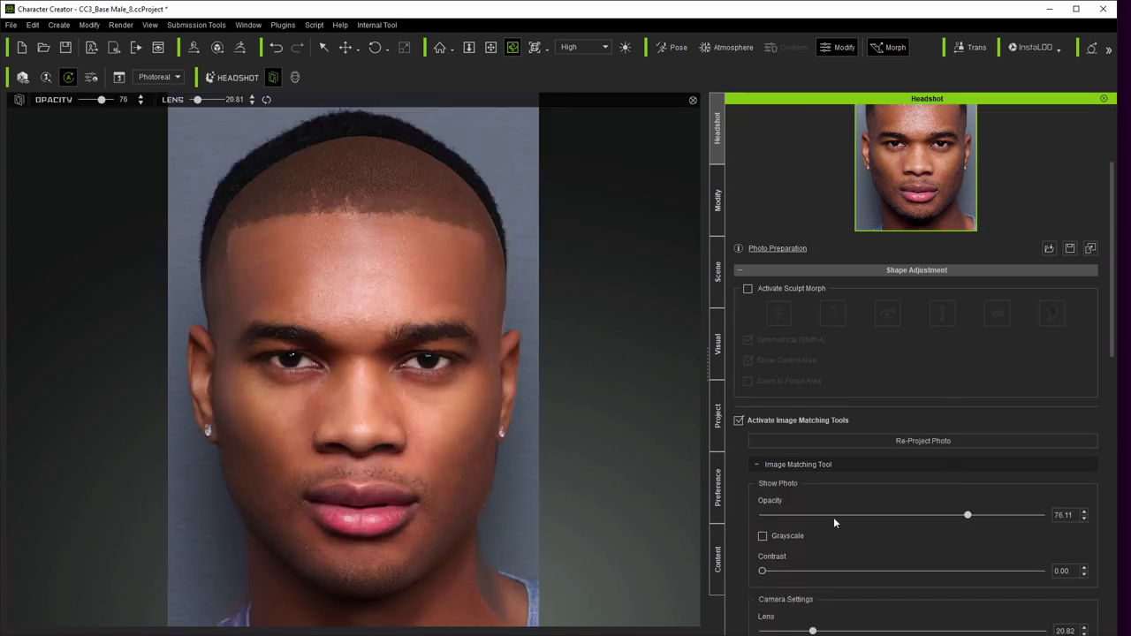
pyautogui.moveTo(968, 517); pyautogui.dragTo(867, 545)
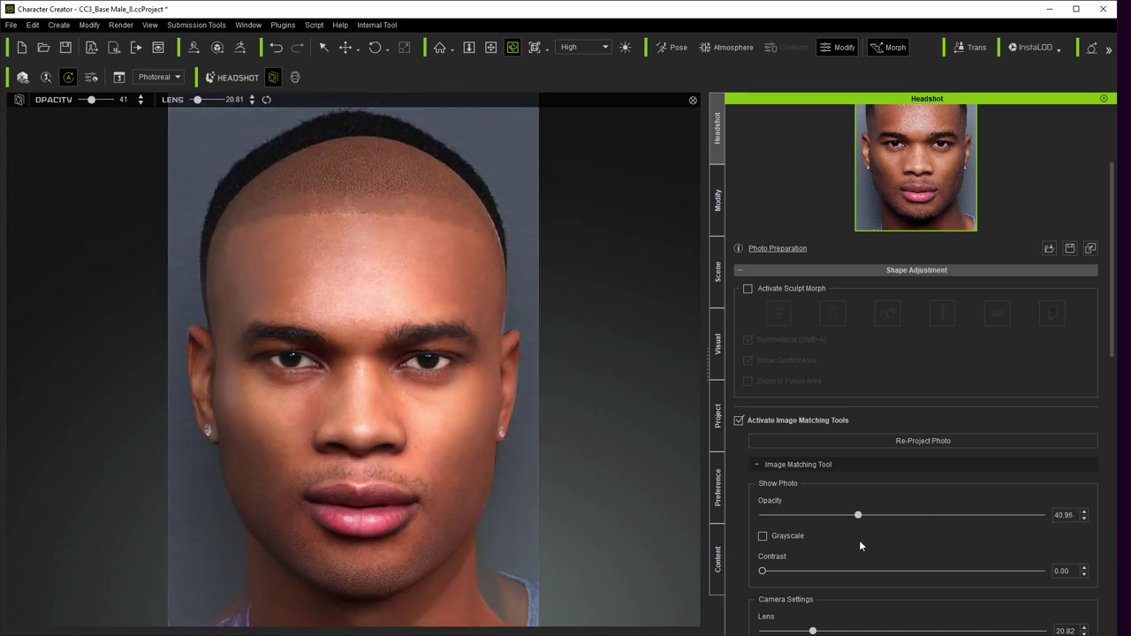
pyautogui.click(737, 421)
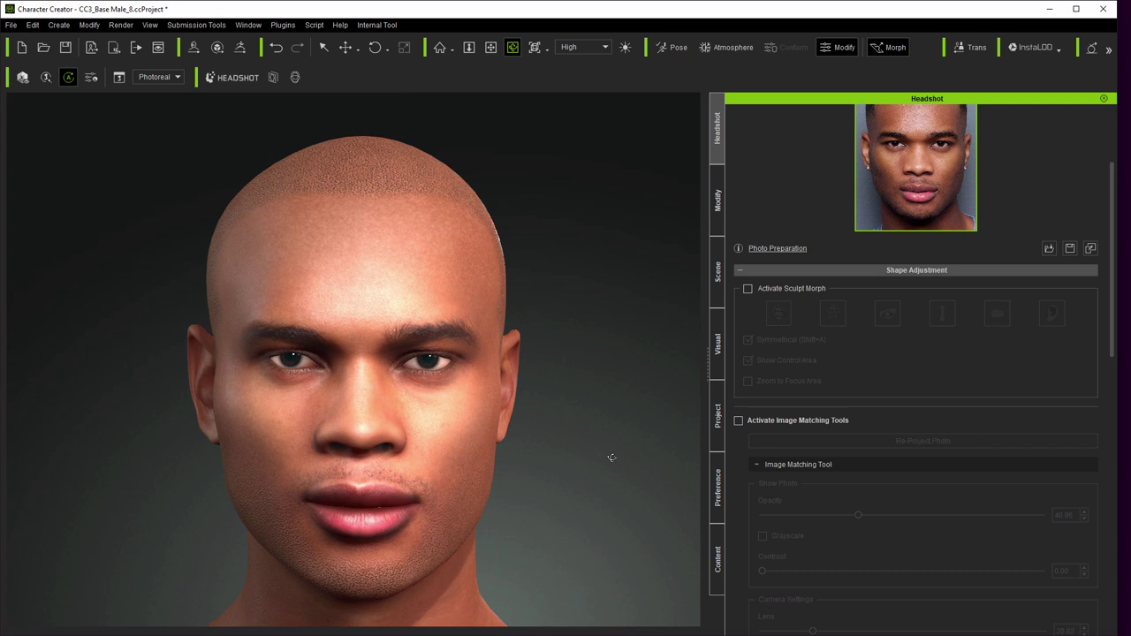
# Step: Show the head's left profile and bring in the side-view photo from the Photos folder as an image layer
pyautogui.moveTo(606, 458); pyautogui.dragTo(231, 470, button='right')
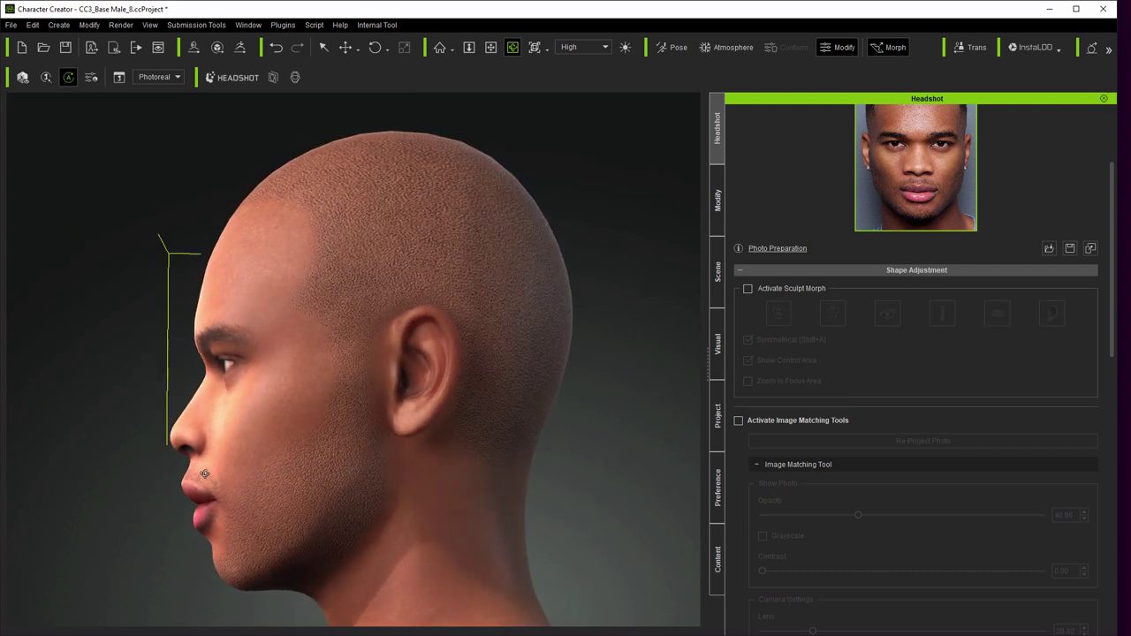
pyautogui.scroll(-1, 305, 435)
pyautogui.scroll(1, 343, 390)
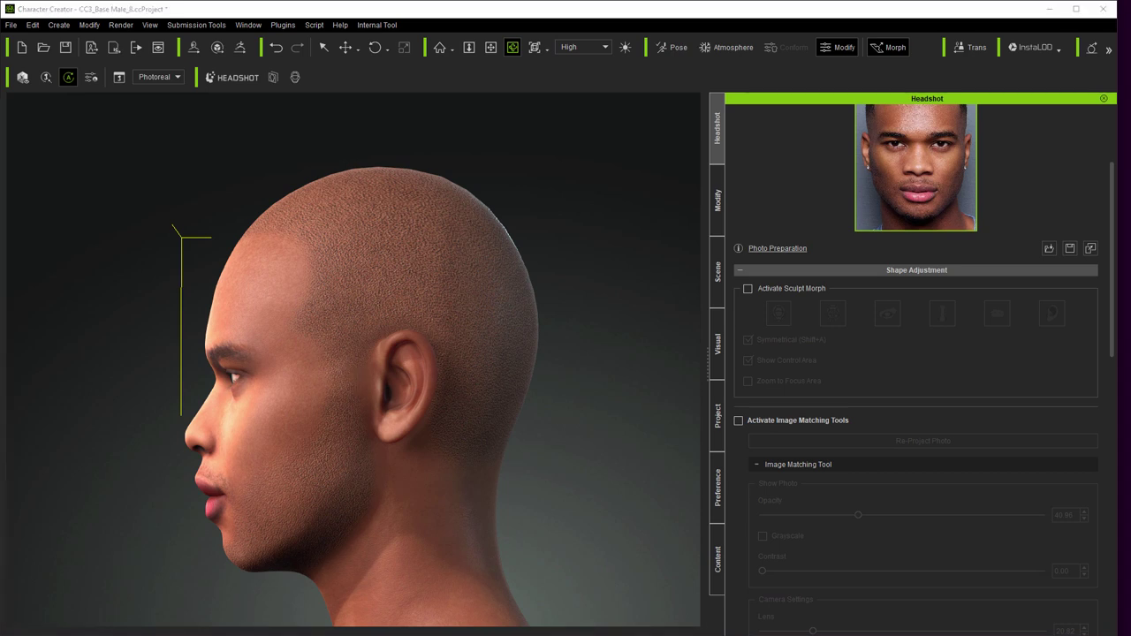
pyautogui.hotkey('alt', 'Tab')
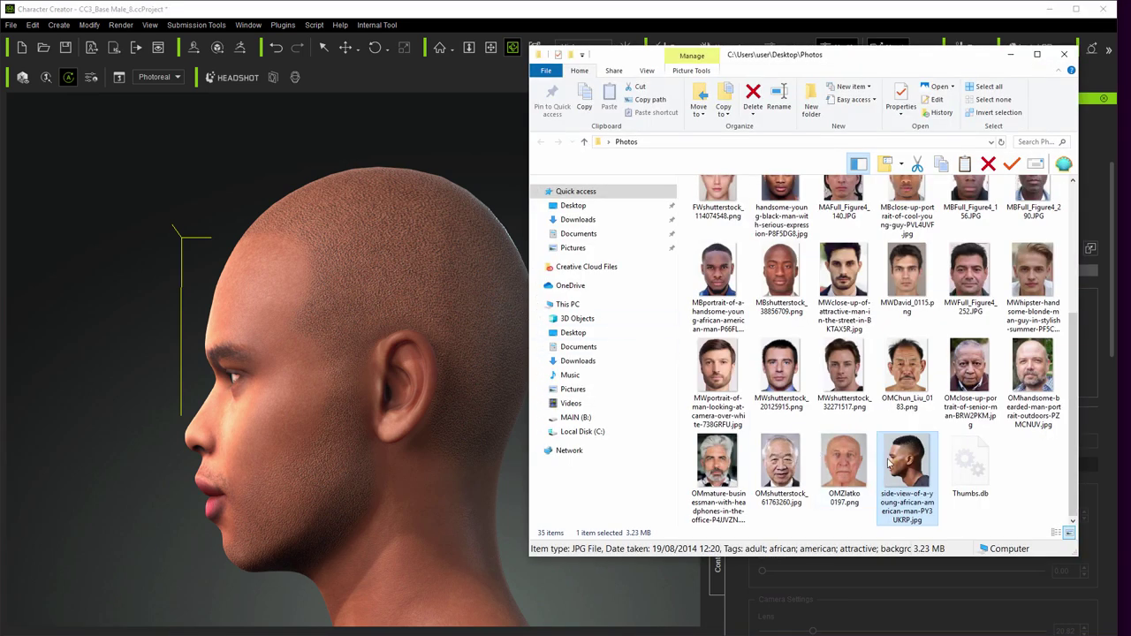
pyautogui.moveTo(907, 465); pyautogui.dragTo(353, 381)
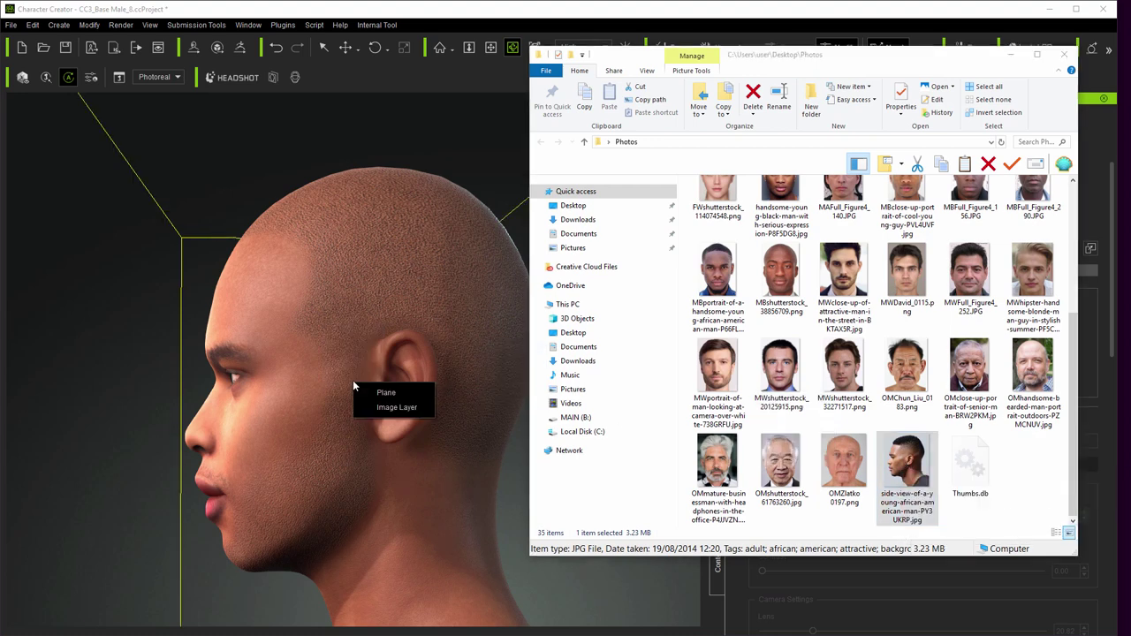
pyautogui.click(392, 408)
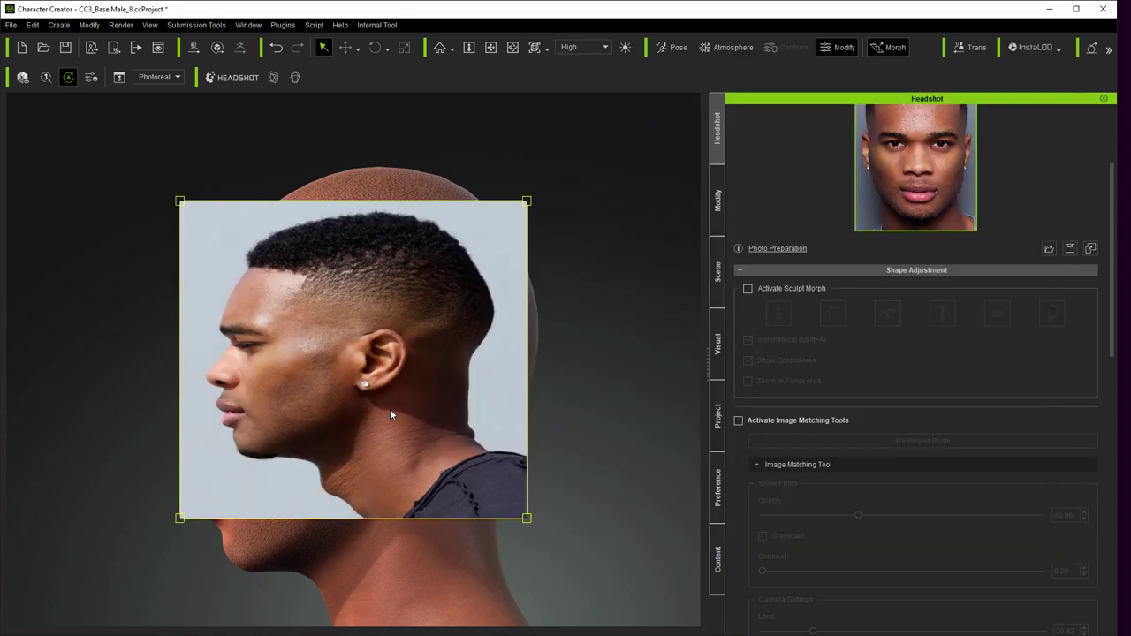
# Step: Set the side-view image layer's material opacity to 38
pyautogui.click(720, 205)
pyautogui.click(826, 116)
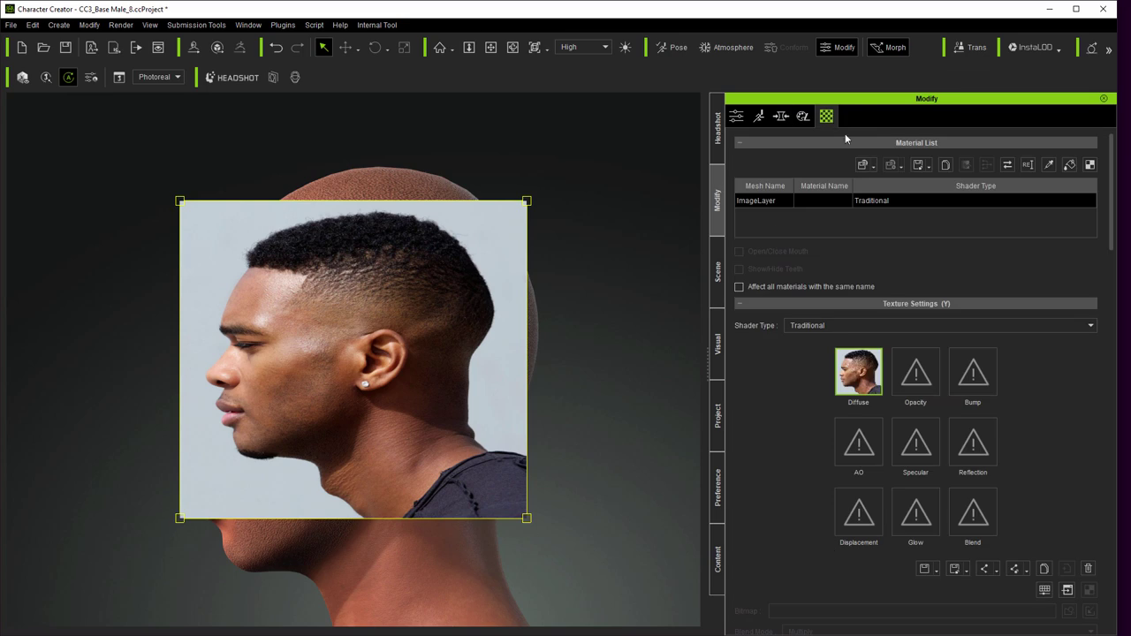
pyautogui.scroll(-5, 806, 433)
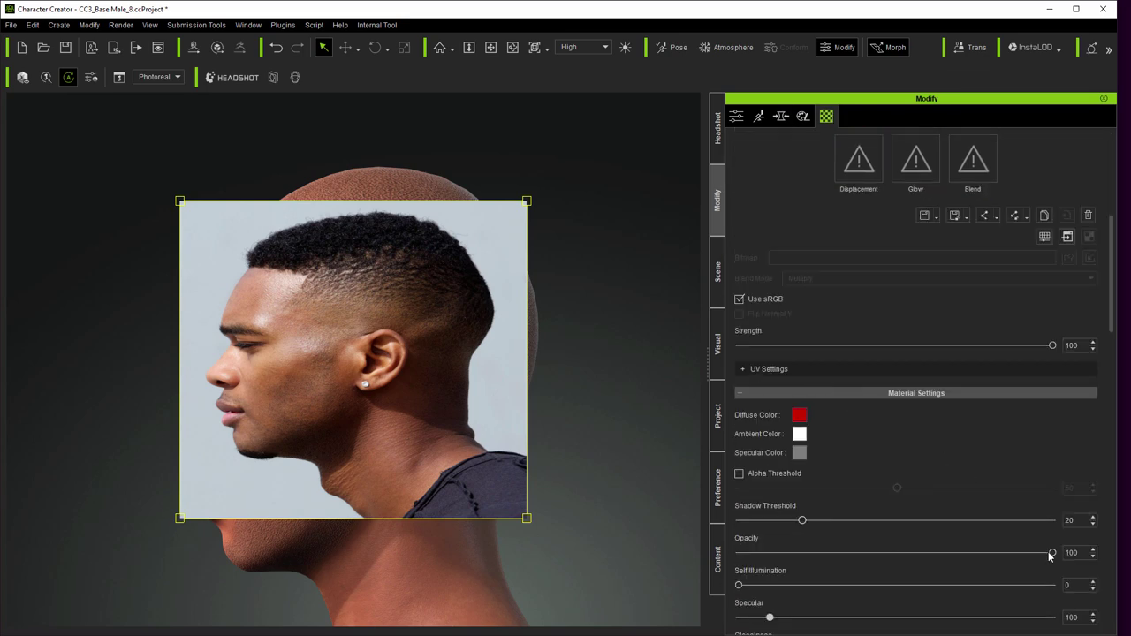
pyautogui.moveTo(1049, 554); pyautogui.dragTo(859, 553)
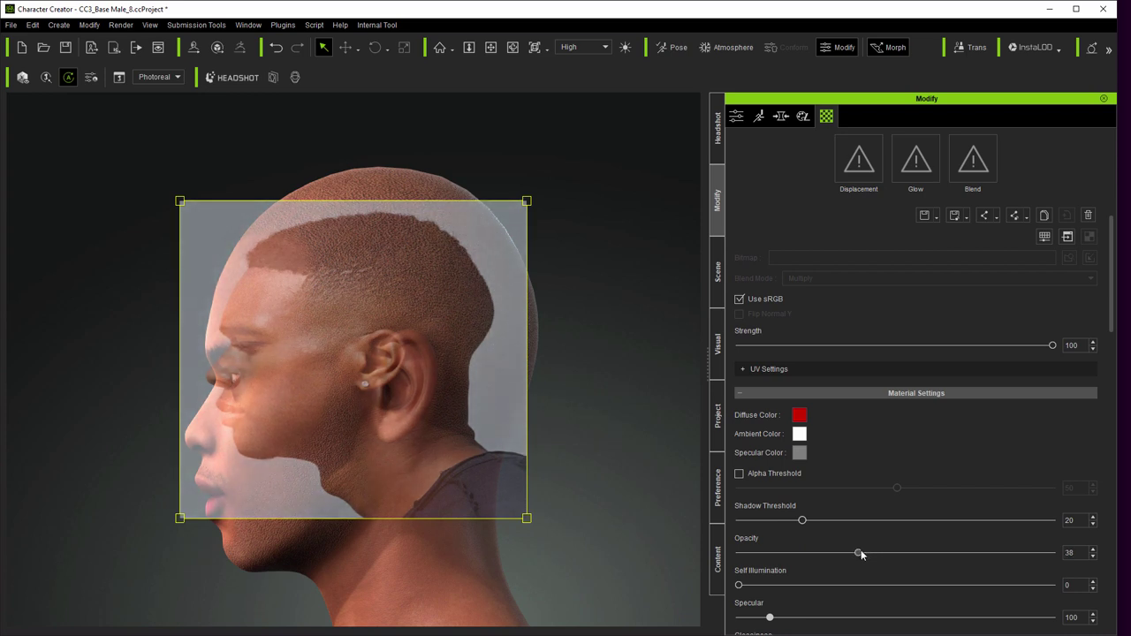
# Step: Enlarge, stretch and reposition the side-view image layer so its face profile matches the head's profile
pyautogui.moveTo(526, 519); pyautogui.dragTo(591, 624)
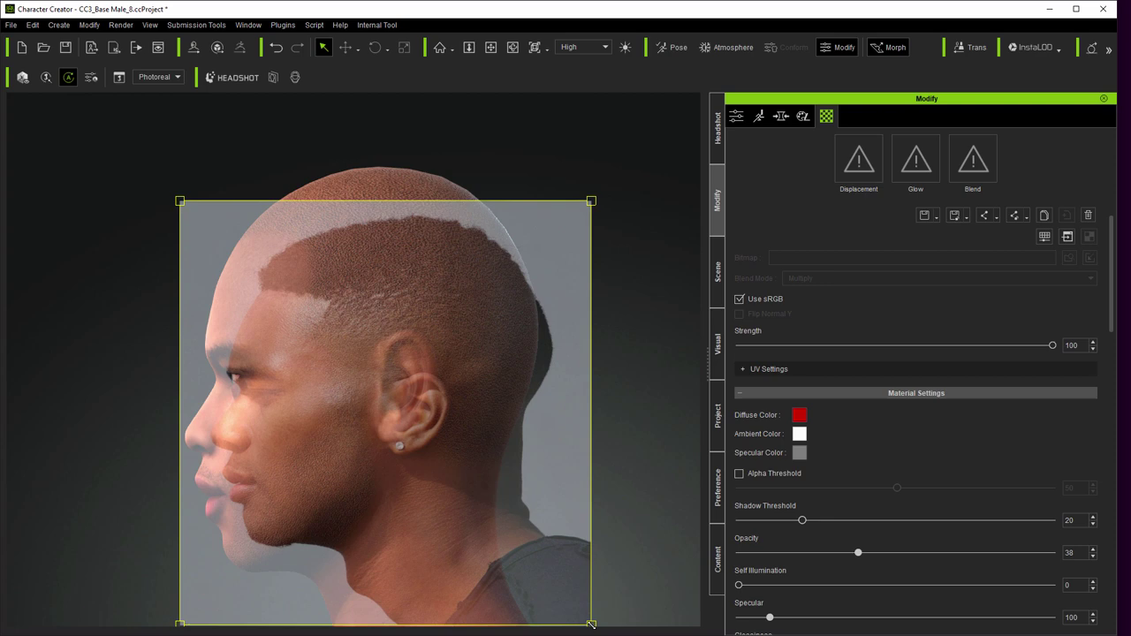
pyautogui.moveTo(594, 204); pyautogui.dragTo(625, 136)
pyautogui.moveTo(449, 327); pyautogui.dragTo(421, 360)
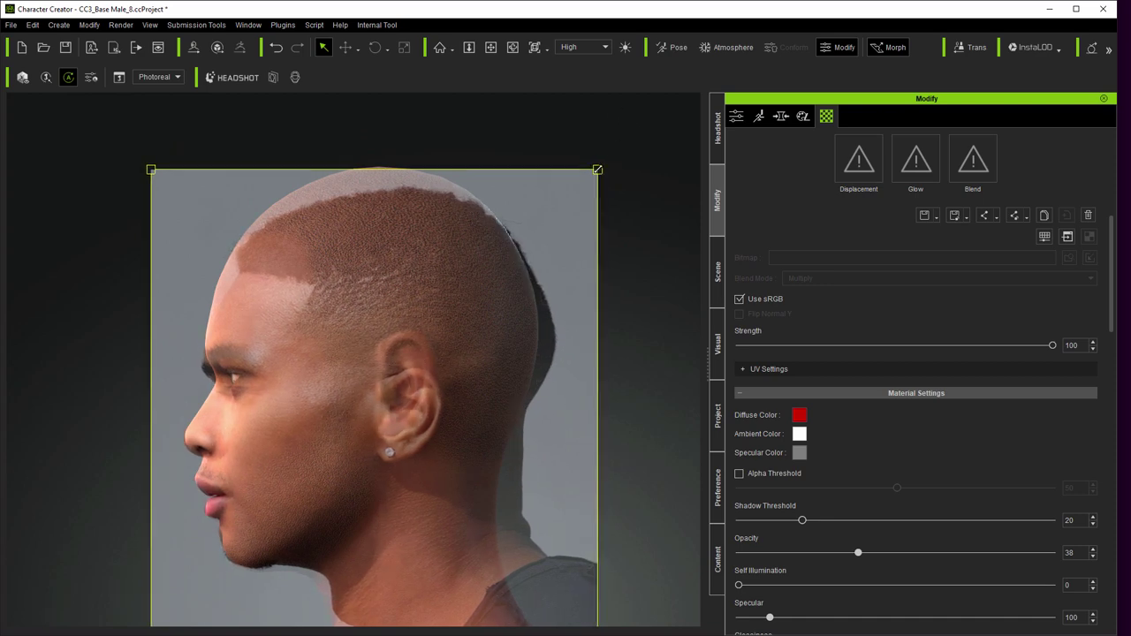
pyautogui.moveTo(597, 169); pyautogui.dragTo(597, 144)
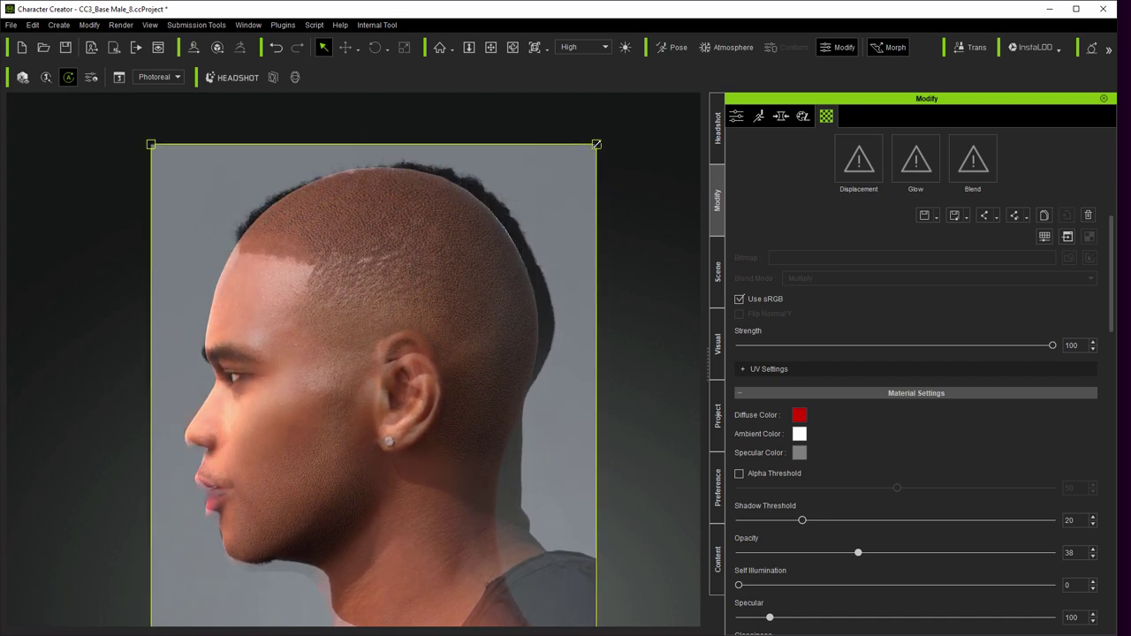
pyautogui.moveTo(524, 279); pyautogui.dragTo(520, 285)
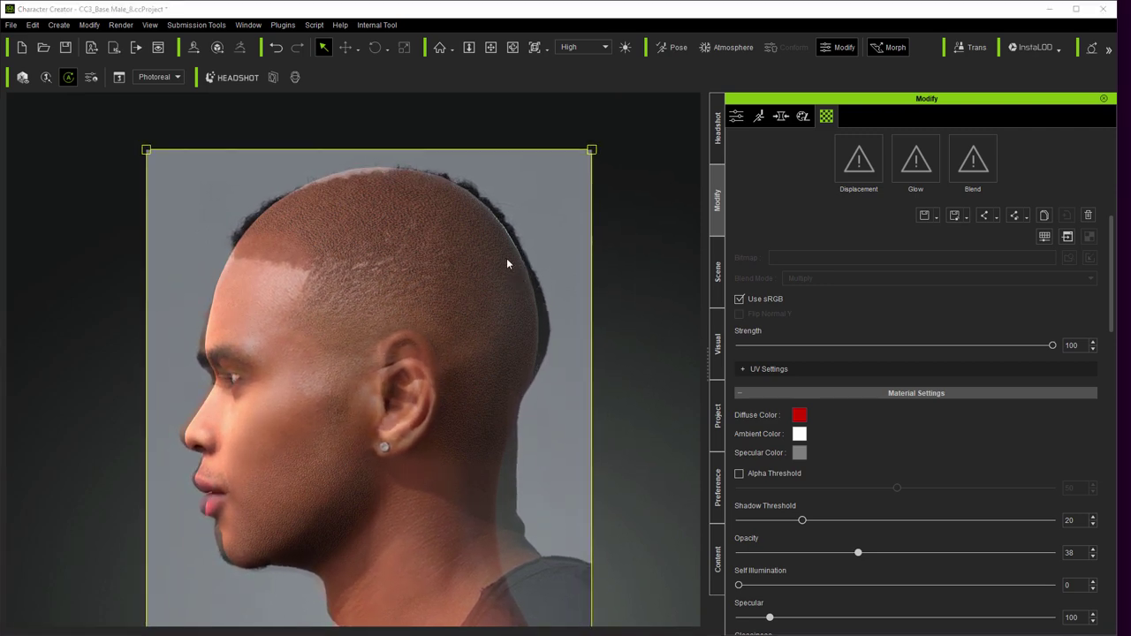
# Step: Rotate the camera slightly to test the image layer's alignment with the head, and delete the image layer
pyautogui.click(513, 49)
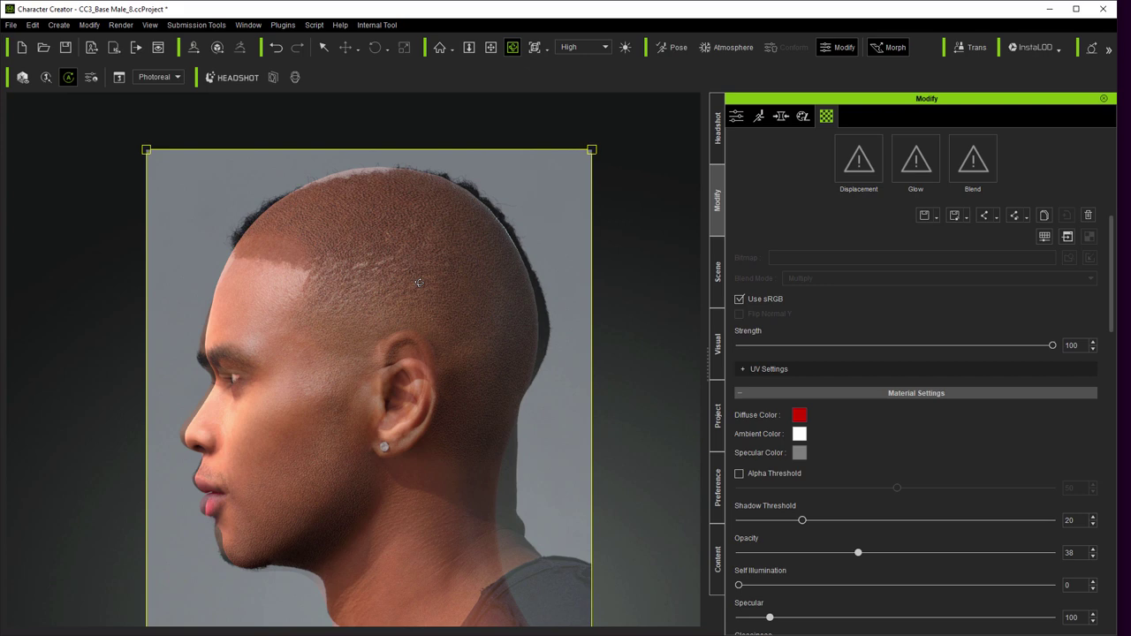
pyautogui.moveTo(419, 283); pyautogui.dragTo(439, 295)
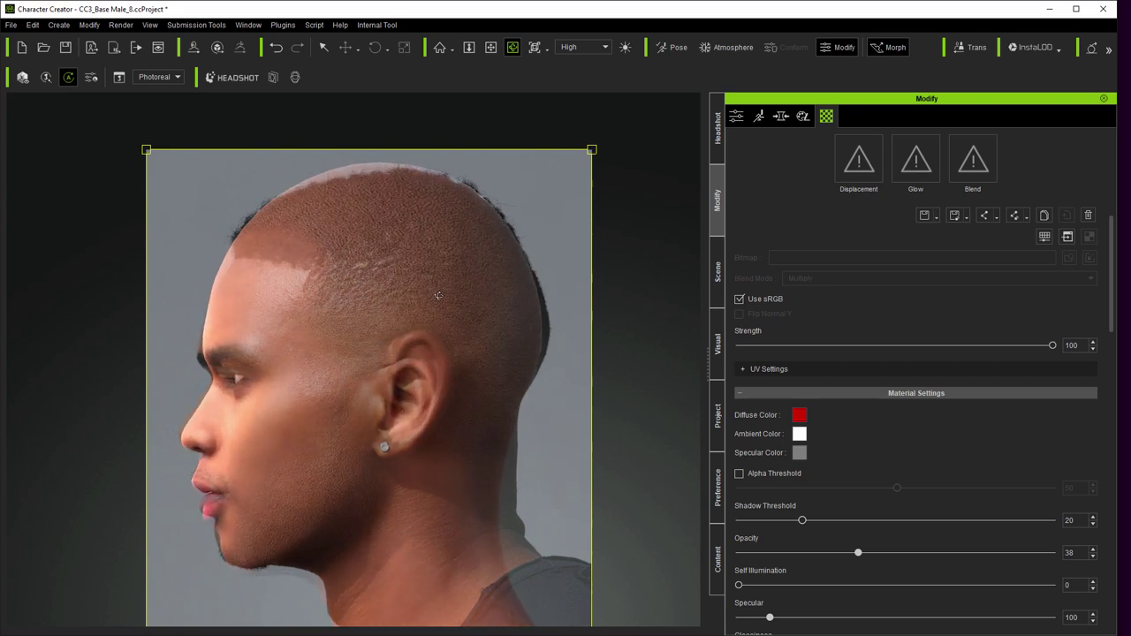
pyautogui.press('z')
pyautogui.moveTo(441, 335); pyautogui.dragTo(446, 334)
pyautogui.press('Delete')
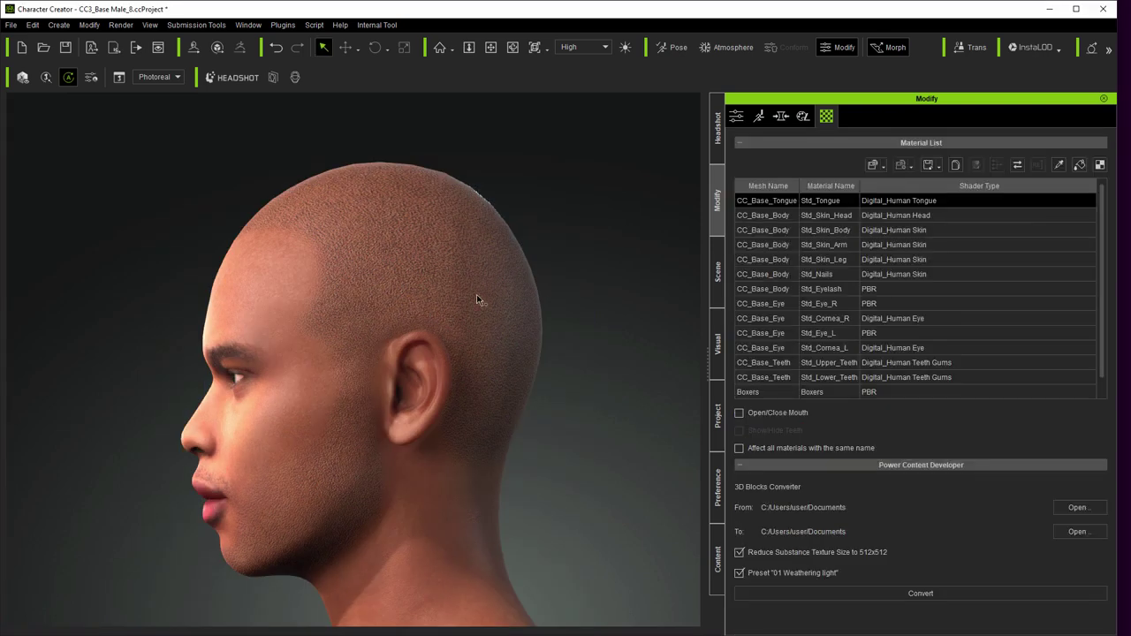
# Step: Apply the Ref Cam Male L camera from the Headshot Ref camera templates
pyautogui.click(717, 566)
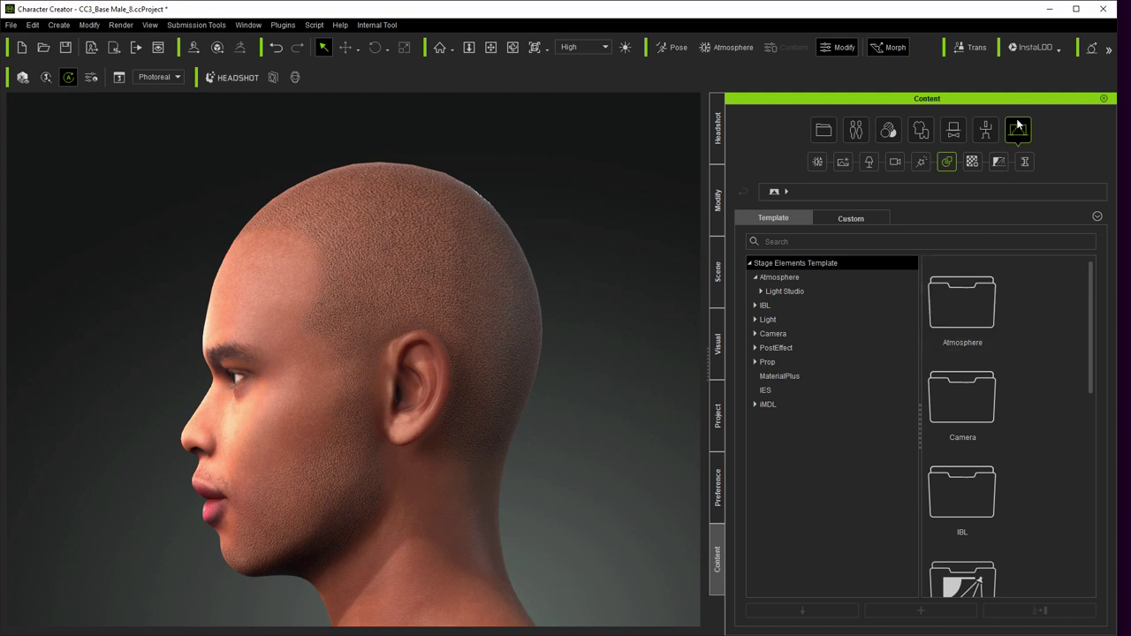
pyautogui.click(755, 335)
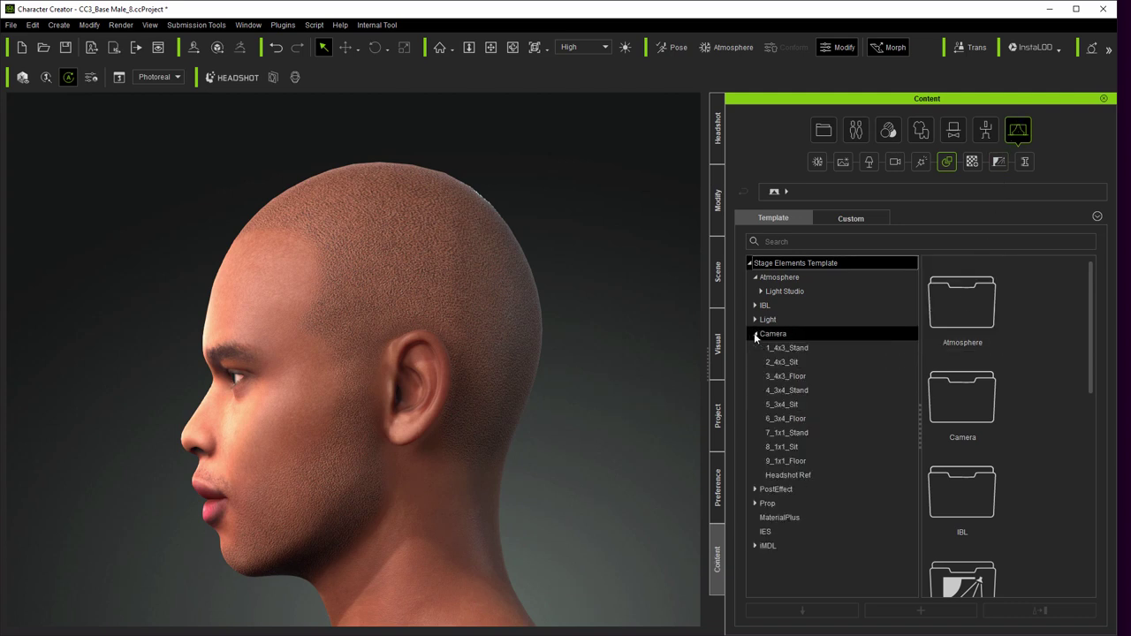
pyautogui.click(802, 476)
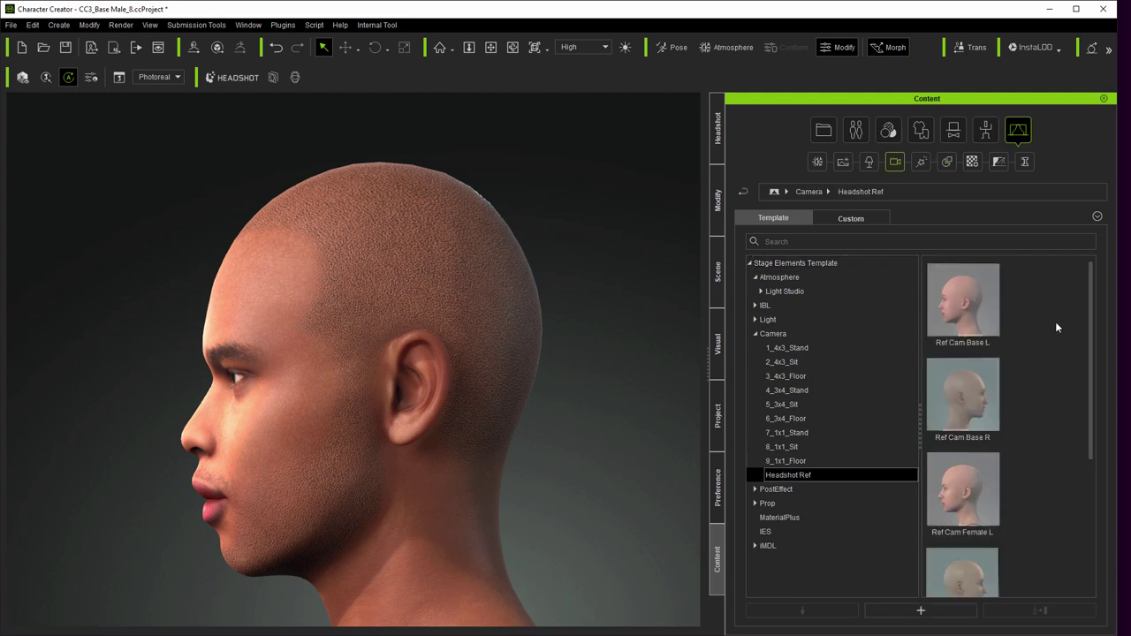
pyautogui.scroll(-3, 1056, 329)
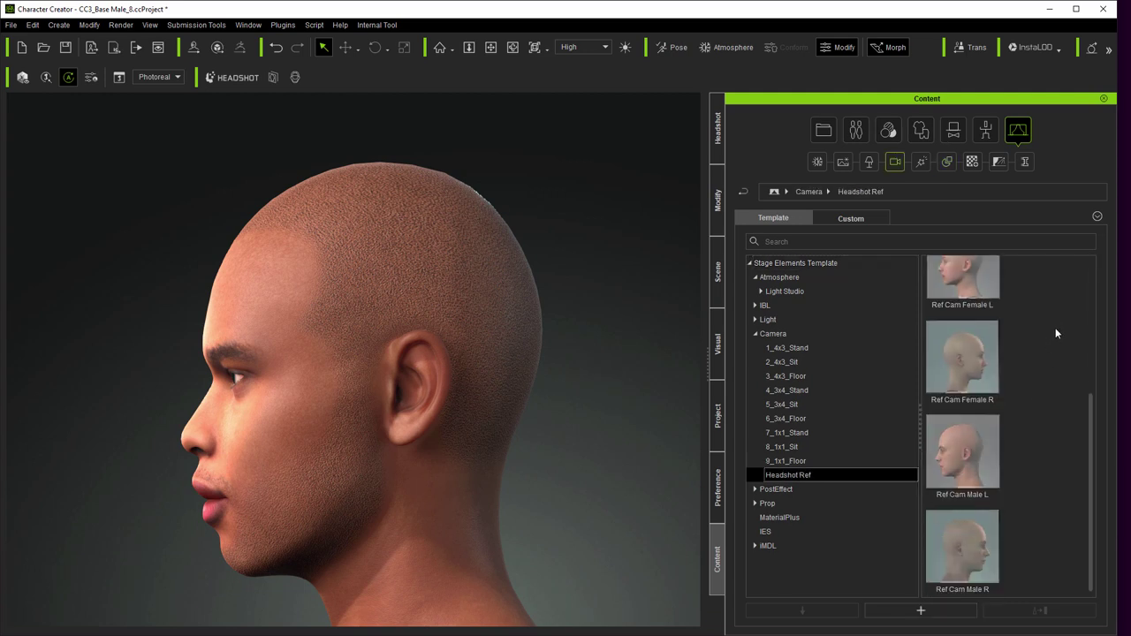
pyautogui.doubleClick(967, 457)
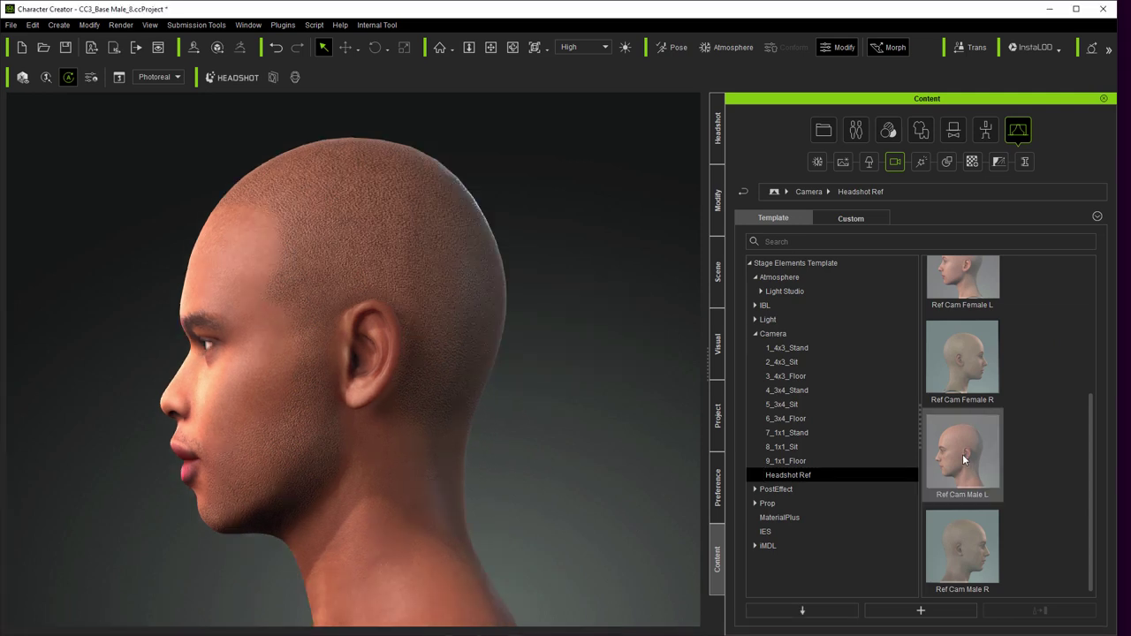
# Step: Add the Ref Plane Male L prop from the Headshot Ref prop templates to the scene
pyautogui.click(757, 503)
pyautogui.scroll(-3, 882, 550)
pyautogui.click(807, 531)
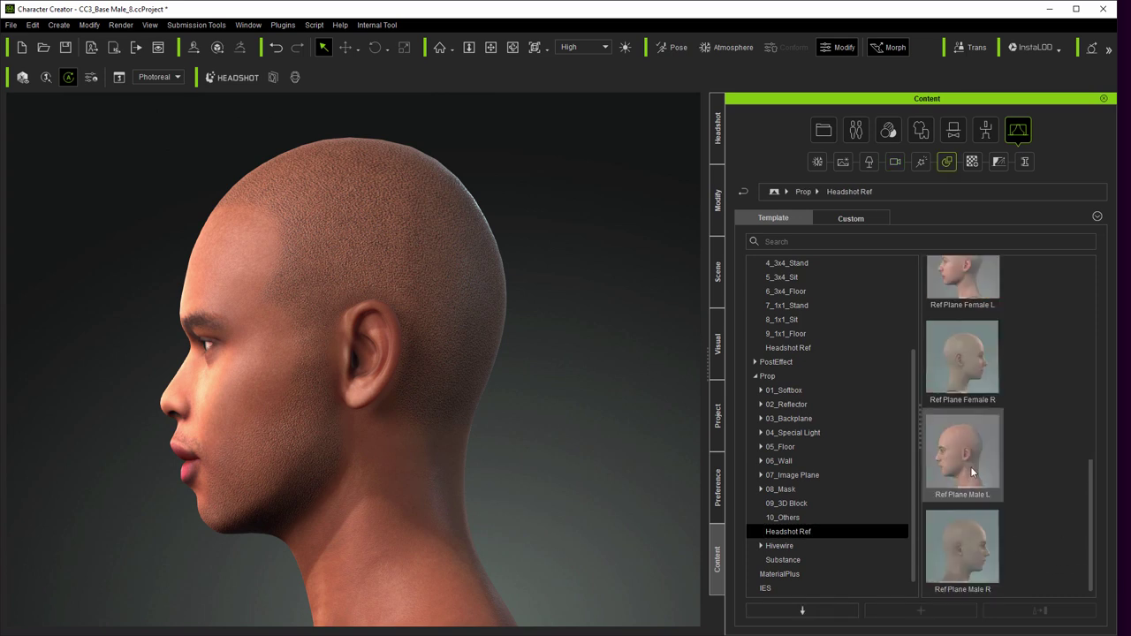
pyautogui.doubleClick(971, 473)
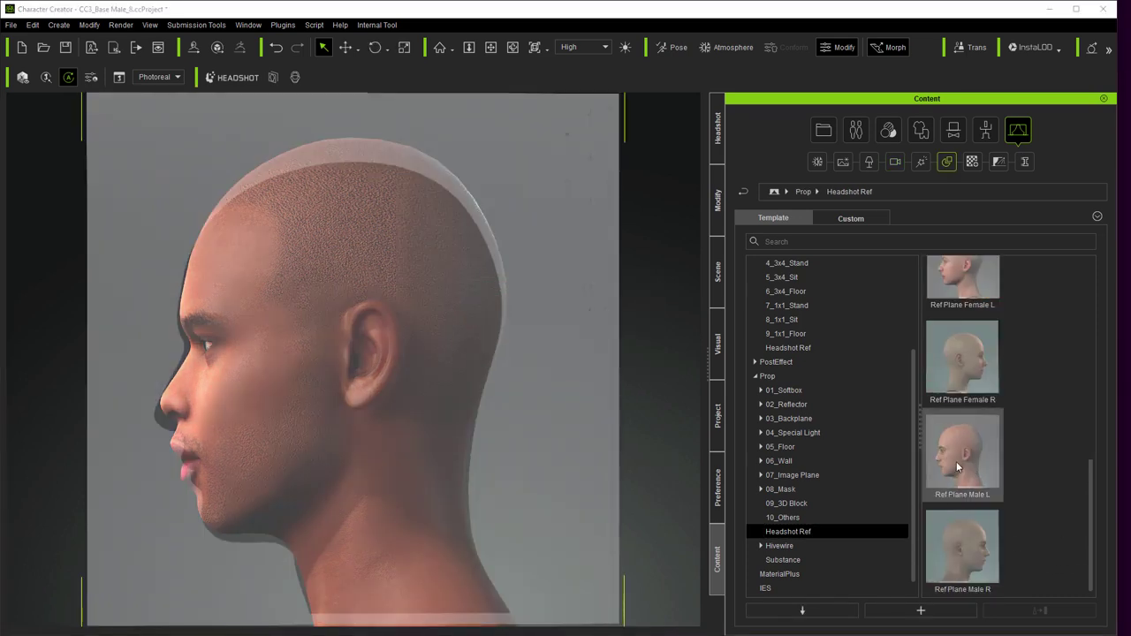
# Step: Inspect the Preview Camera's lens settings
pyautogui.click(718, 285)
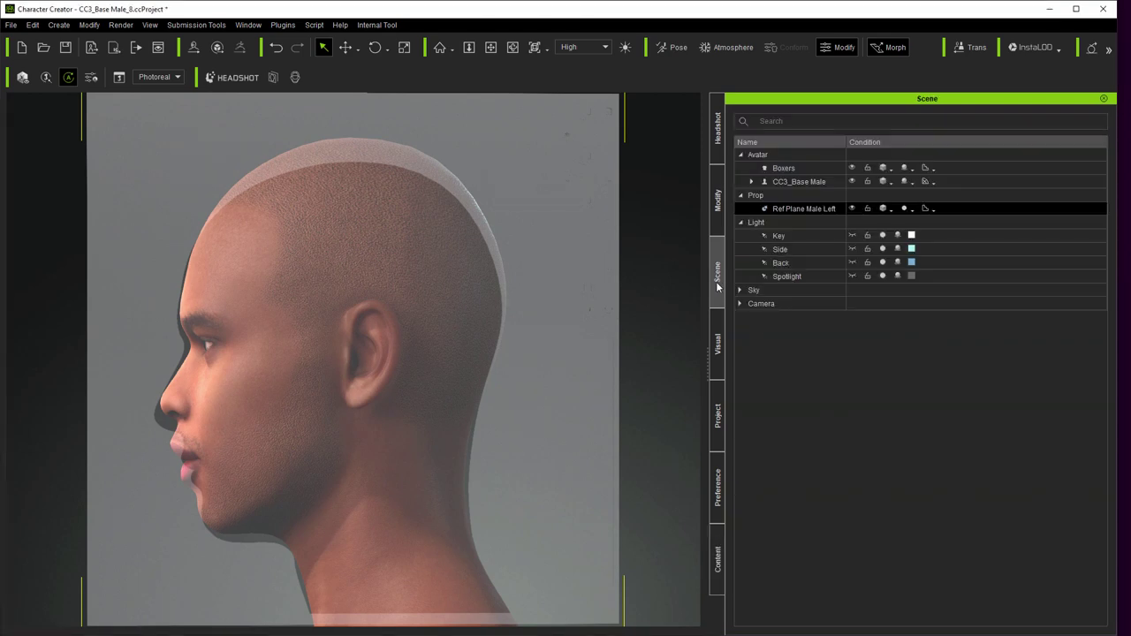
pyautogui.doubleClick(776, 304)
pyautogui.click(786, 316)
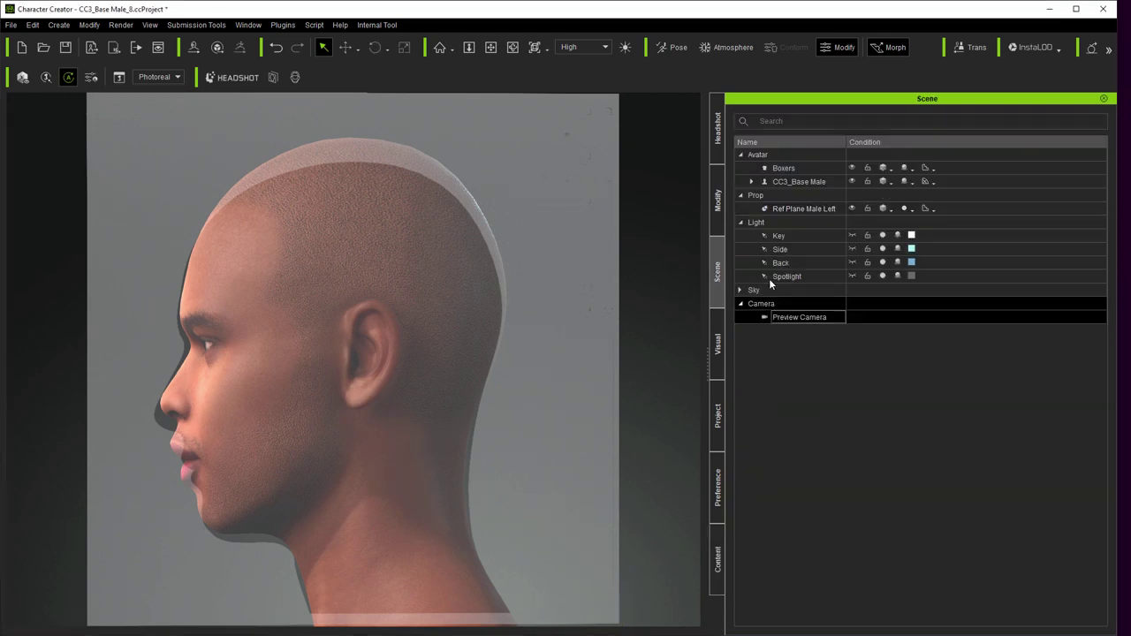
pyautogui.click(714, 203)
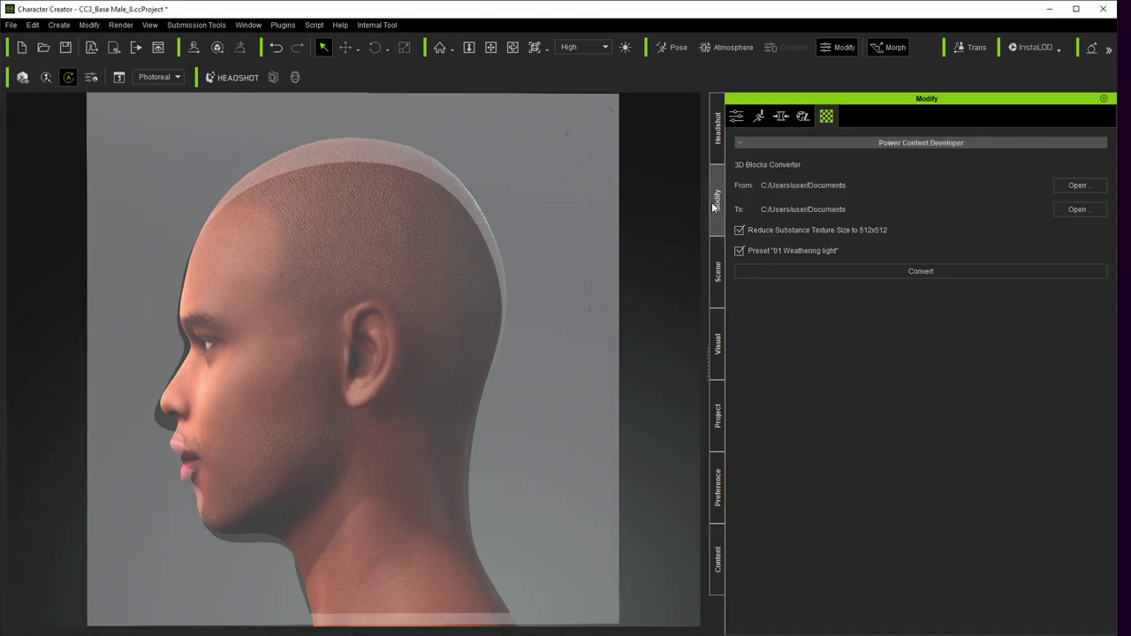
pyautogui.click(736, 117)
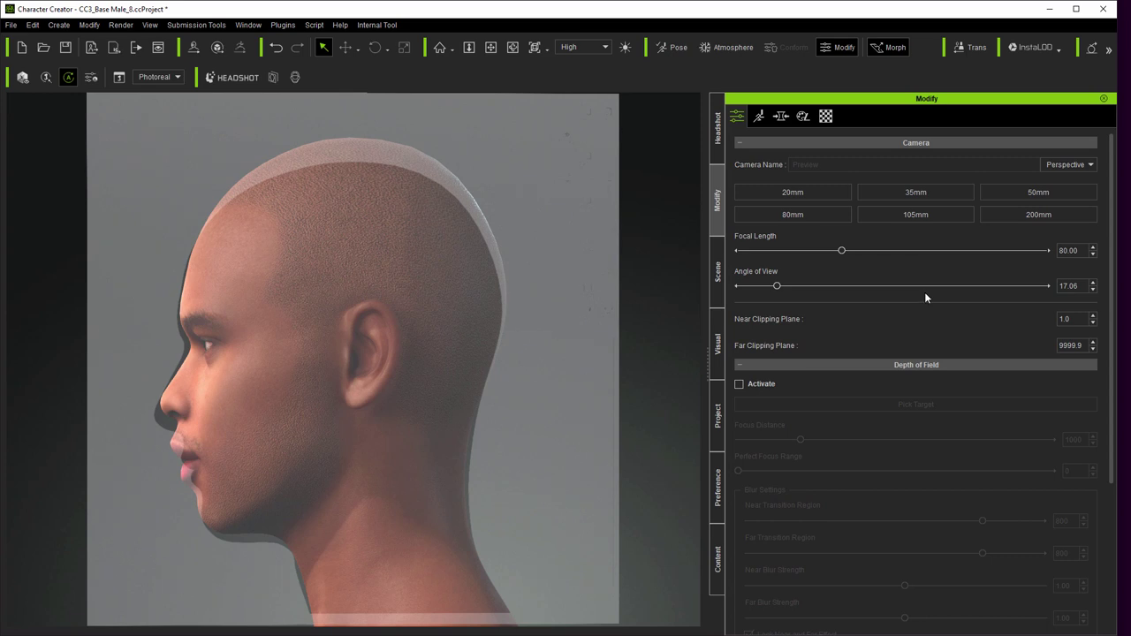
# Step: Open the Ref Plane Male Left prop's Diffuse texture in Photoshop for external editing
pyautogui.click(717, 271)
pyautogui.click(796, 214)
pyautogui.click(717, 203)
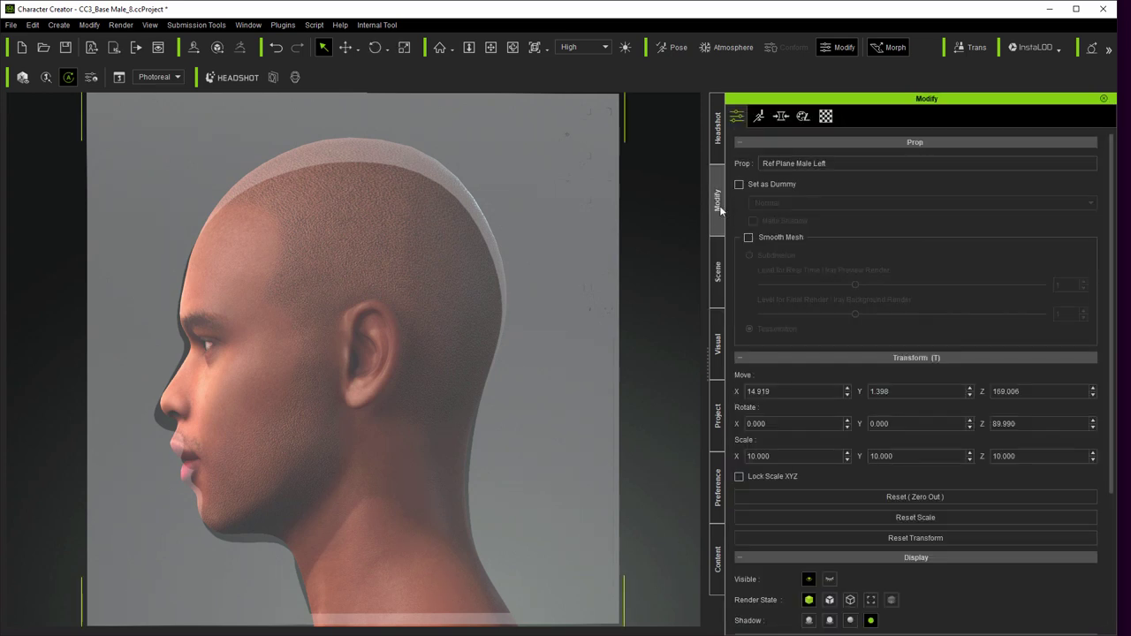
pyautogui.click(826, 116)
pyautogui.click(1068, 591)
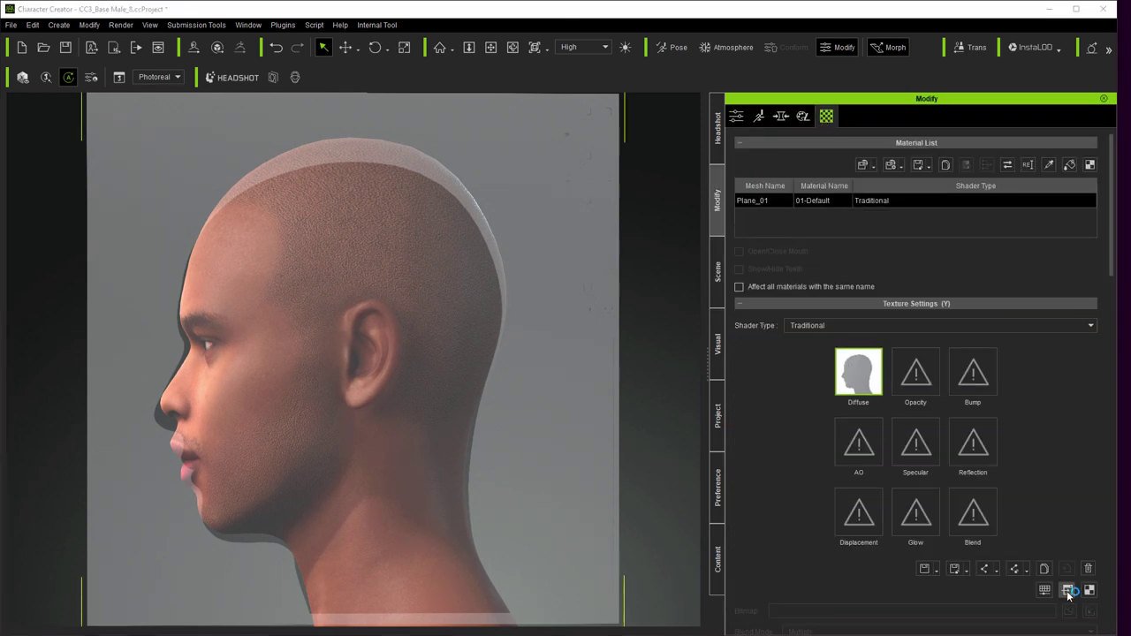
# Step: Copy the entire side-view photo and paste it into the 955083536_0_Diffuse.jpg document
pyautogui.moveTo(287, 35); pyautogui.dragTo(809, 83)
pyautogui.click(273, 34)
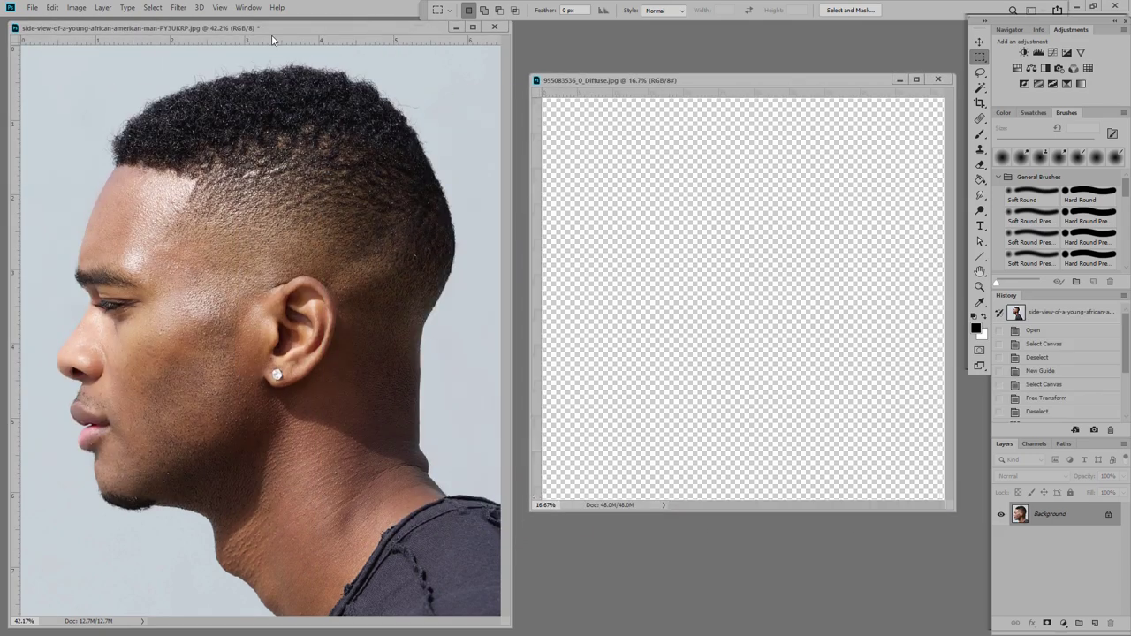
pyautogui.click(152, 7)
pyautogui.click(155, 19)
pyautogui.click(52, 7)
pyautogui.click(67, 89)
pyautogui.click(705, 82)
pyautogui.click(52, 7)
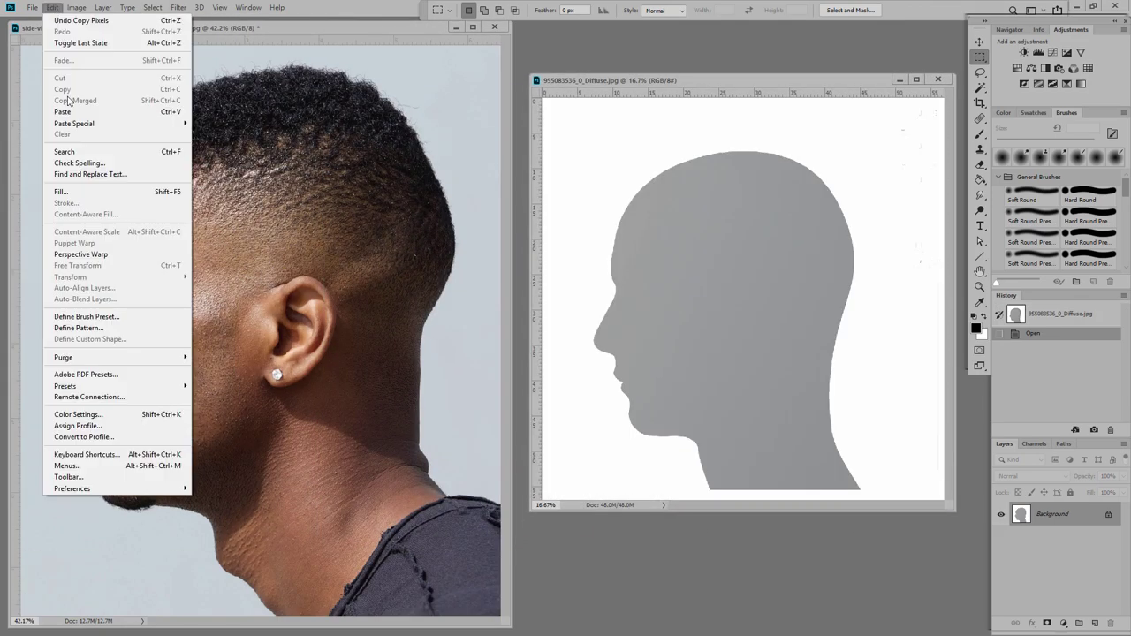
pyautogui.click(86, 111)
# Step: Set the pasted photo layer's fill to 41%
pyautogui.hotkey('ctrl', '-')
pyautogui.click(1123, 493)
pyautogui.moveTo(1120, 506); pyautogui.dragTo(1090, 507)
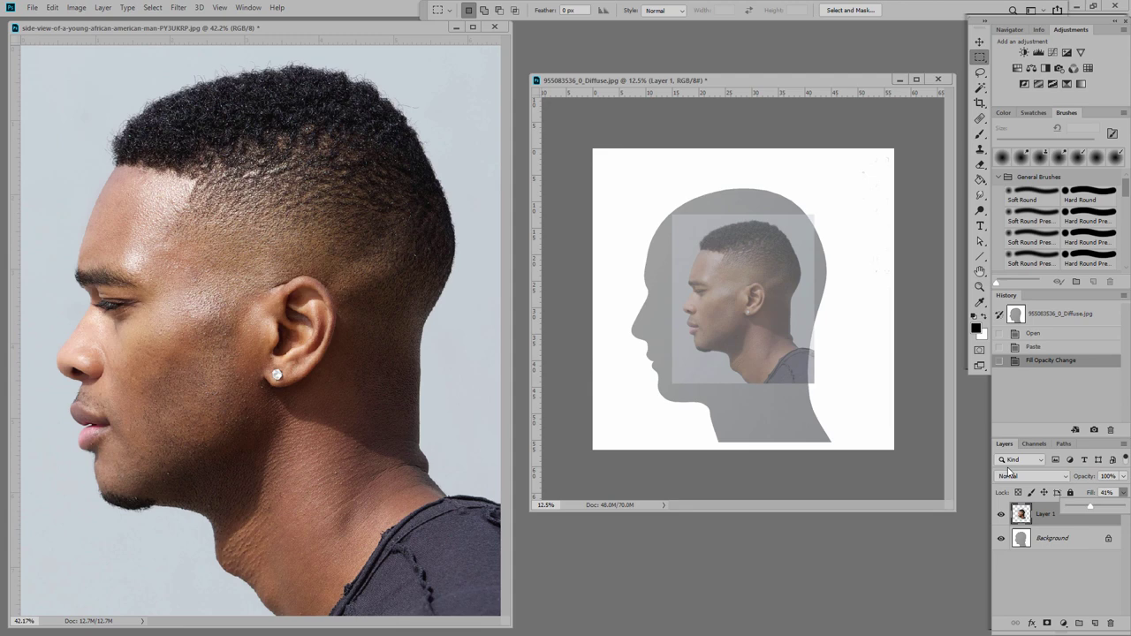
# Step: Free Transform the pasted photo layer to 169% and position it so the profile overlays the grey head silhouette
pyautogui.click(52, 7)
pyautogui.click(75, 258)
pyautogui.moveTo(672, 212); pyautogui.dragTo(583, 107)
pyautogui.moveTo(686, 237); pyautogui.dragTo(728, 313)
pyautogui.moveTo(617, 177); pyautogui.dragTo(607, 178)
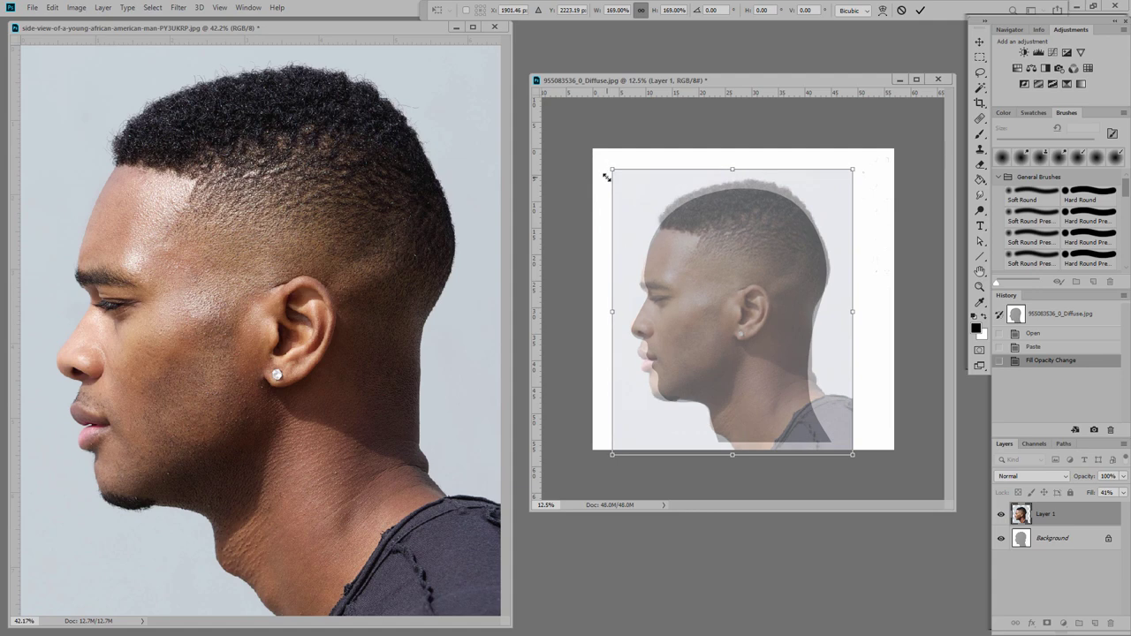
pyautogui.press('Return')
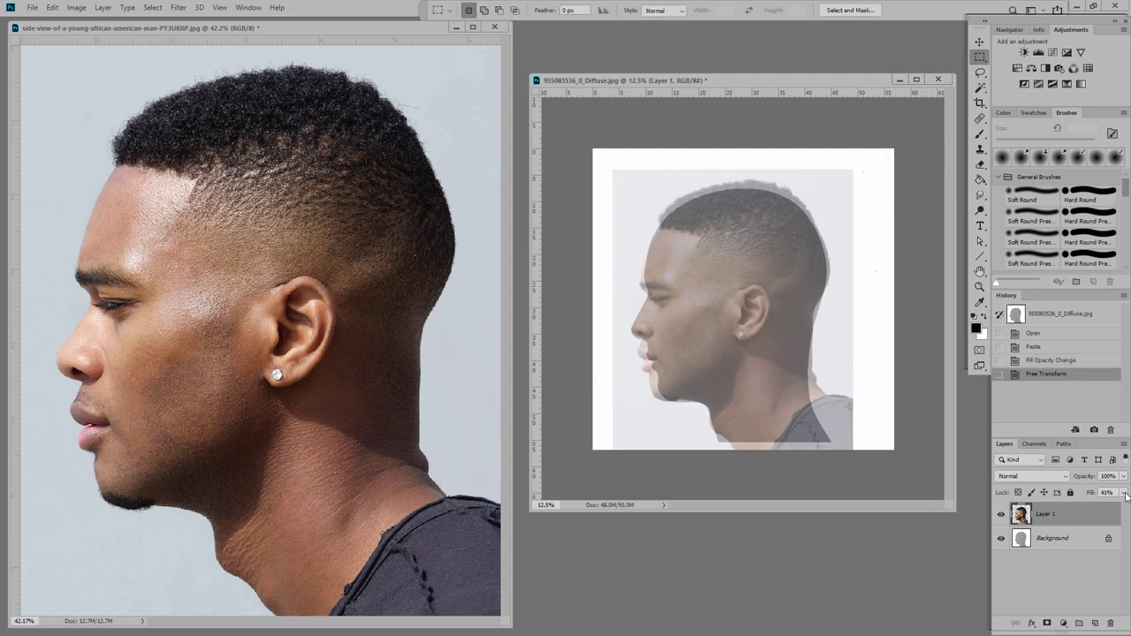
# Step: Flatten the document with the photo layer at 100% fill, and save the Diffuse texture
pyautogui.moveTo(1126, 496); pyautogui.dragTo(1122, 507)
pyautogui.click(104, 8)
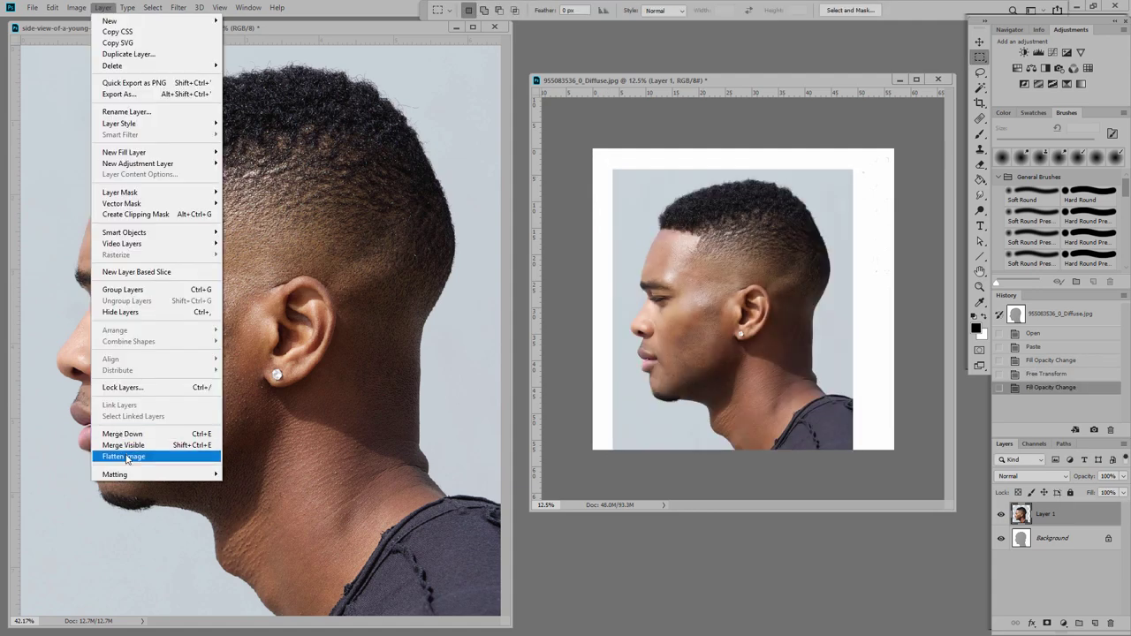
pyautogui.click(128, 458)
pyautogui.click(32, 8)
pyautogui.click(40, 104)
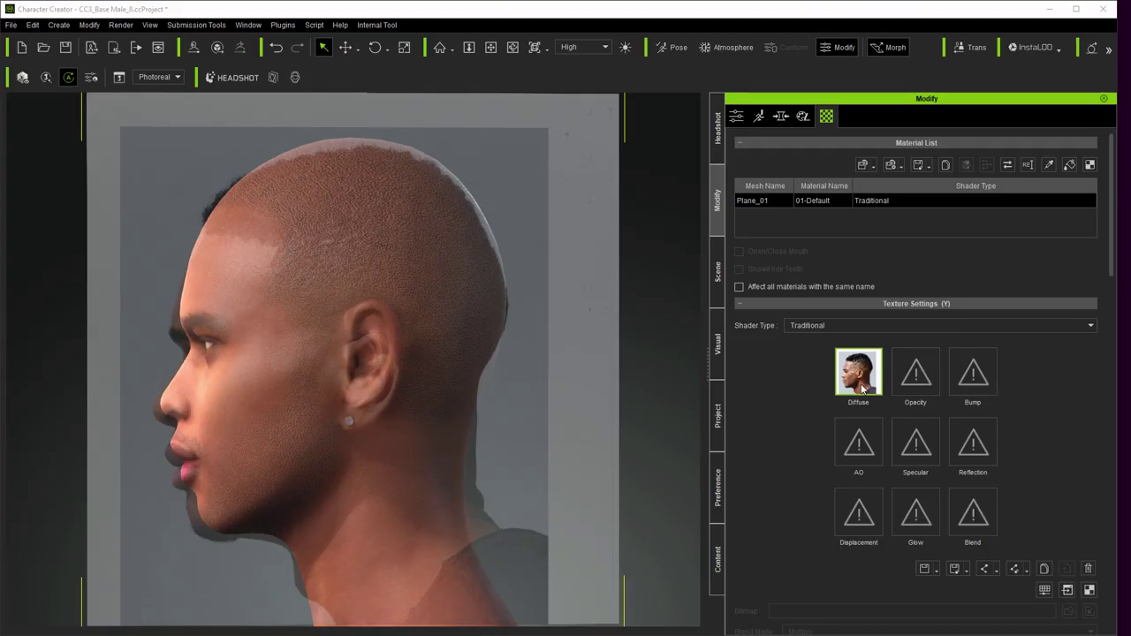
# Step: In Character Creator, rotate and move the reference plane to line the photo up with the head's profile, and set its opacity to 52
pyautogui.scroll(-5, 808, 408)
pyautogui.moveTo(833, 586); pyautogui.dragTo(921, 585)
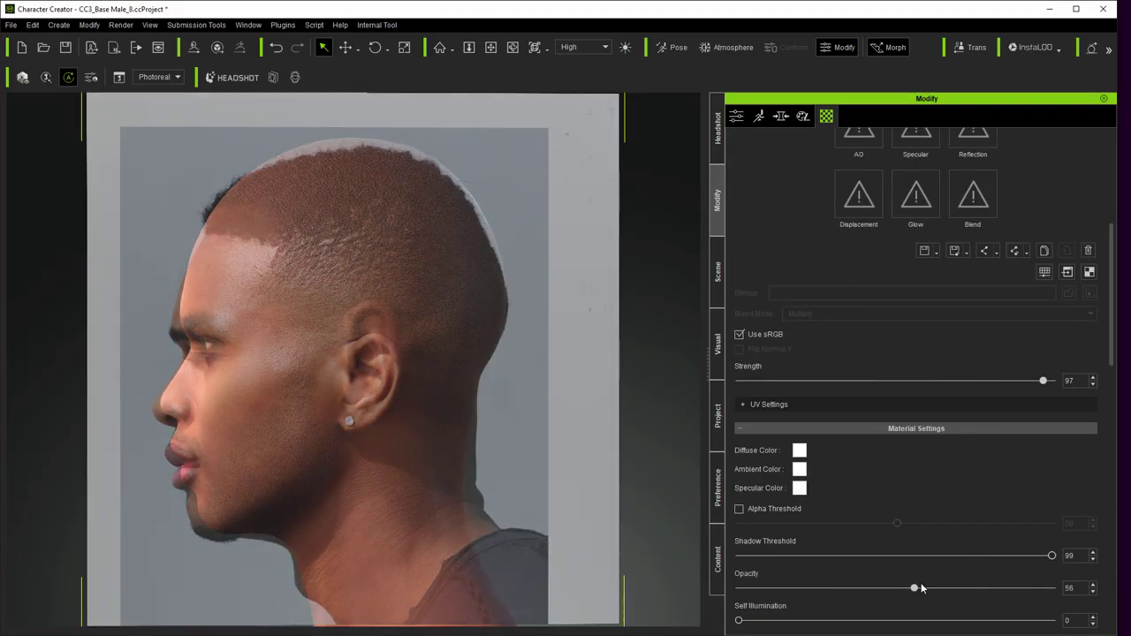
pyautogui.press('w')
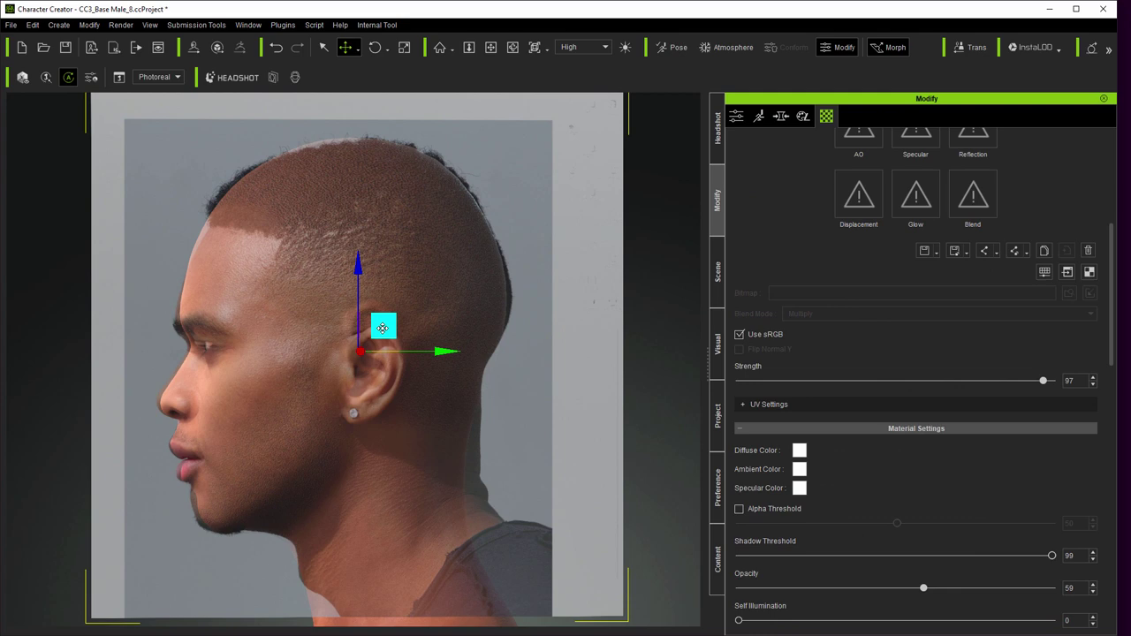
pyautogui.press('e')
pyautogui.moveTo(389, 297); pyautogui.dragTo(378, 310)
pyautogui.press('w')
pyautogui.scroll(3, 384, 312)
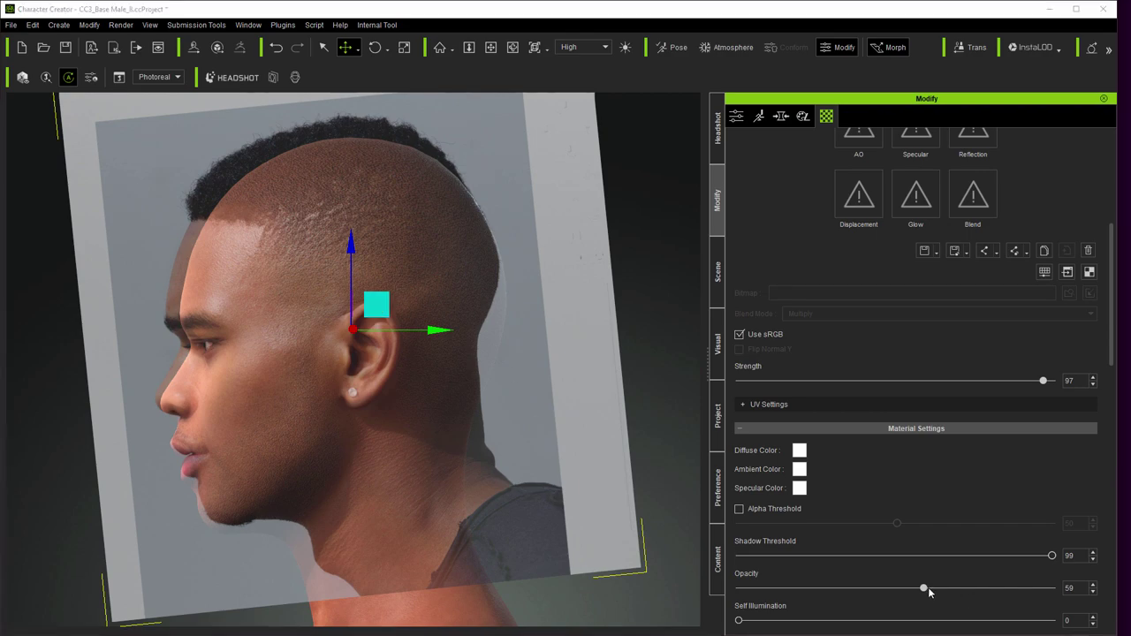
pyautogui.moveTo(925, 587); pyautogui.dragTo(905, 607)
pyautogui.moveTo(373, 310); pyautogui.dragTo(372, 313)
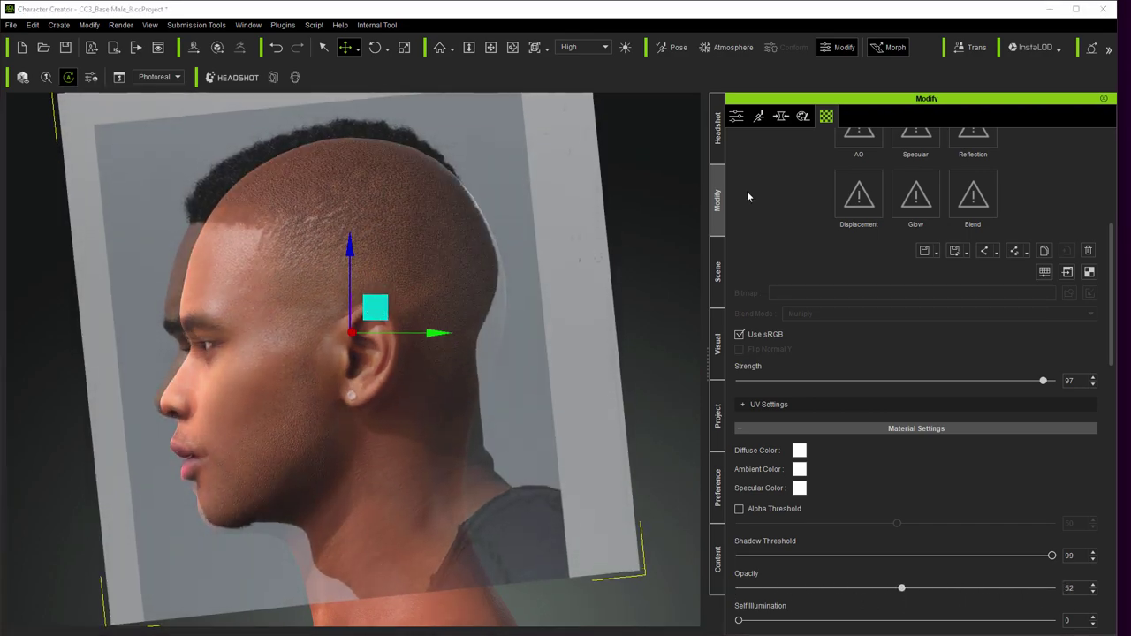
# Step: Adjust the Headshot face morphs and set Forehead Depth to about 28 to follow the photo's profile
pyautogui.click(780, 116)
pyautogui.click(763, 277)
pyautogui.click(818, 291)
pyautogui.click(1091, 154)
pyautogui.moveTo(1102, 193); pyautogui.dragTo(1088, 291)
pyautogui.moveTo(987, 282); pyautogui.dragTo(1024, 282)
pyautogui.moveTo(987, 334); pyautogui.dragTo(1015, 335)
pyautogui.click(764, 336)
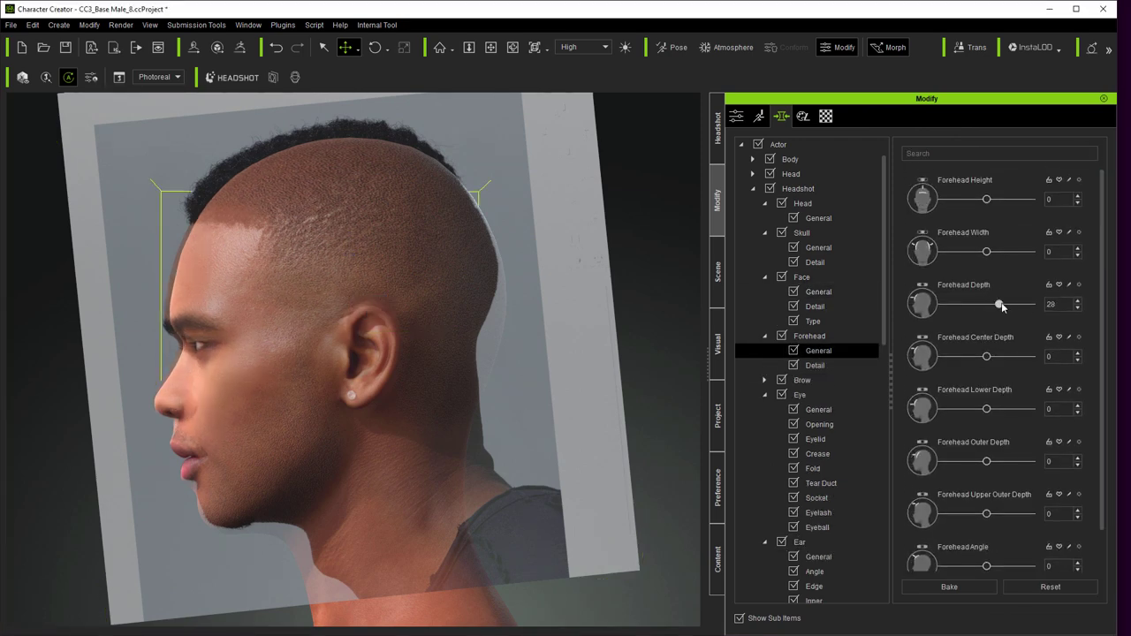
# Step: Set the Brow Depth morph to about 44 and the Nose Ridge Brow Depth morph to 49
pyautogui.click(764, 380)
pyautogui.moveTo(1102, 216); pyautogui.dragTo(1102, 433)
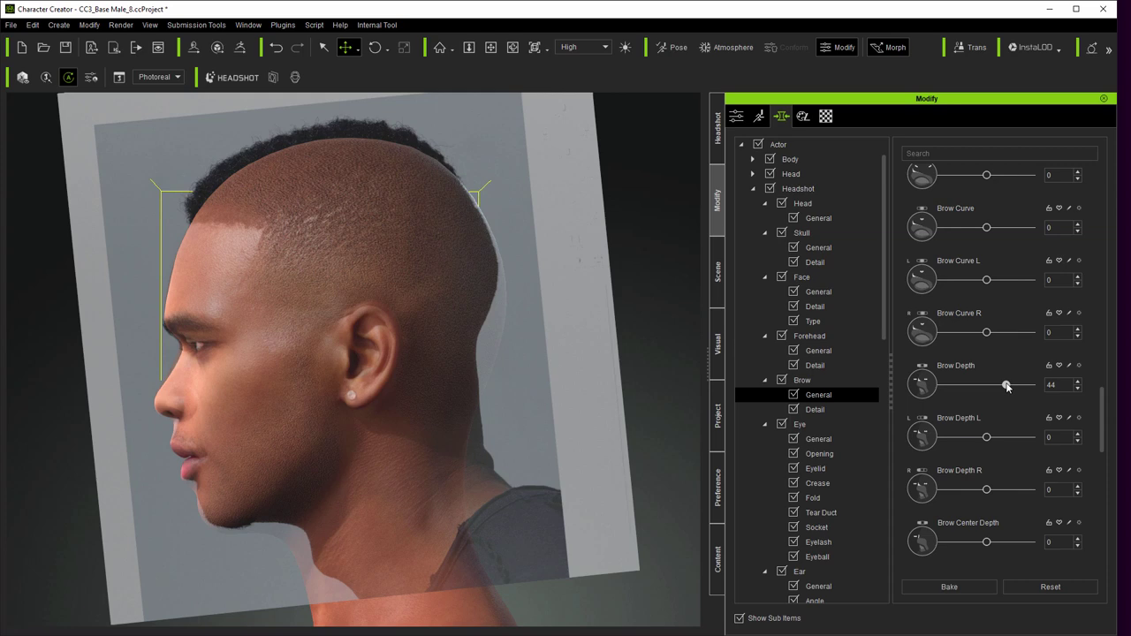
pyautogui.moveTo(883, 329); pyautogui.dragTo(884, 494)
pyautogui.click(822, 393)
pyautogui.moveTo(1100, 265); pyautogui.dragTo(1094, 426)
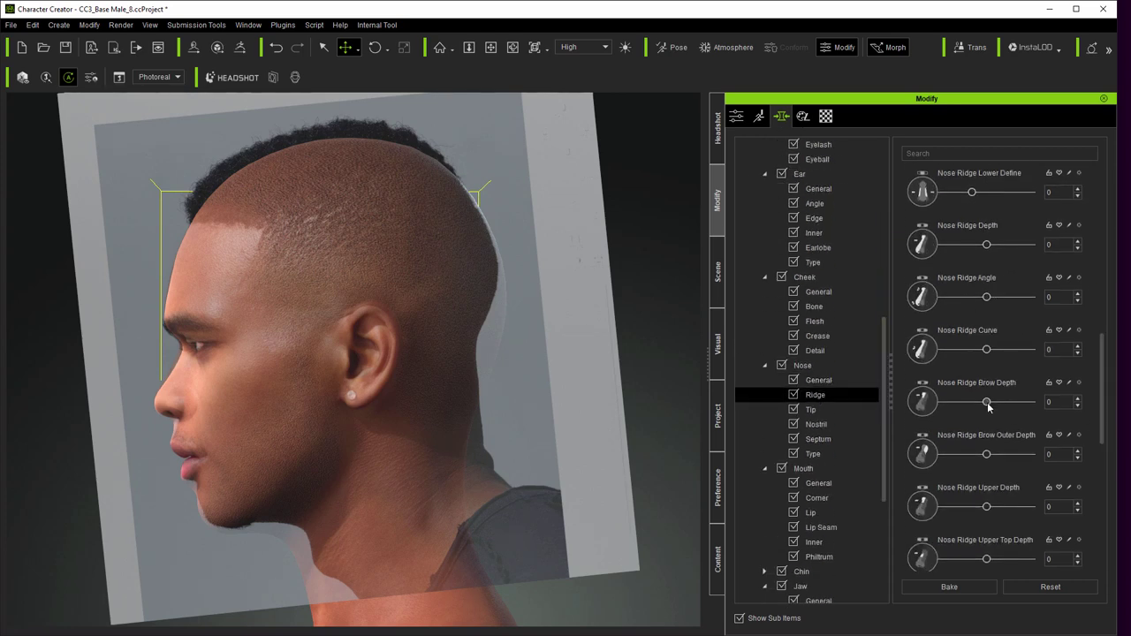
# Step: Shape the nose with Nose Height -33, a reduced Nose Depth, Nose Ridge Depth about 84 and Nose Tip Depth -50
pyautogui.click(831, 381)
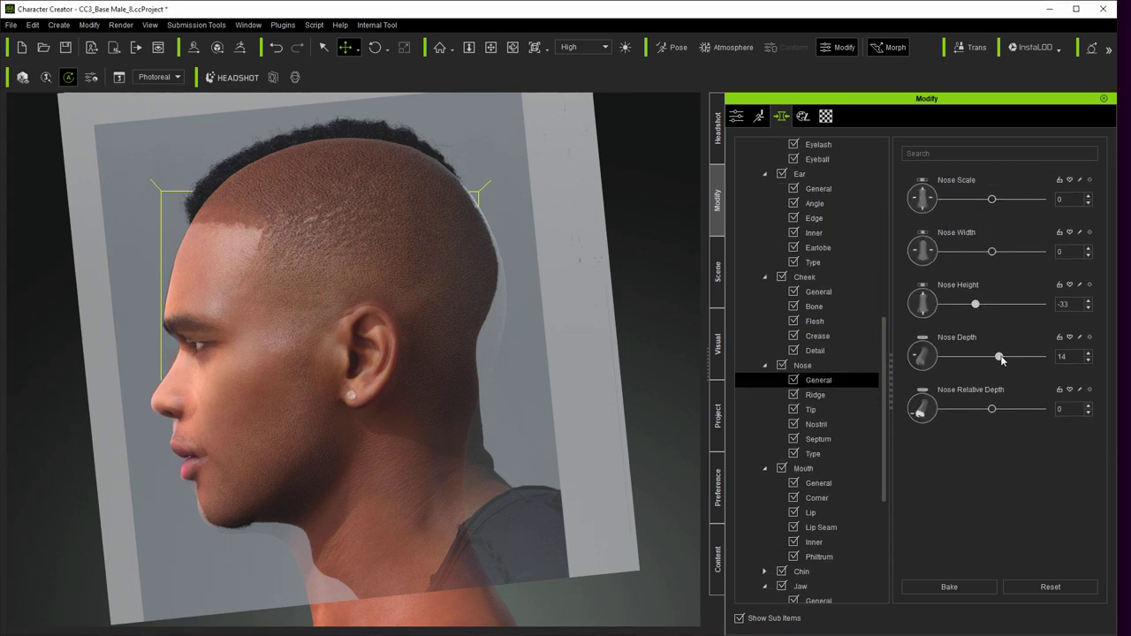
pyautogui.moveTo(999, 358); pyautogui.dragTo(966, 359)
pyautogui.click(826, 395)
pyautogui.scroll(-4, 1060, 318)
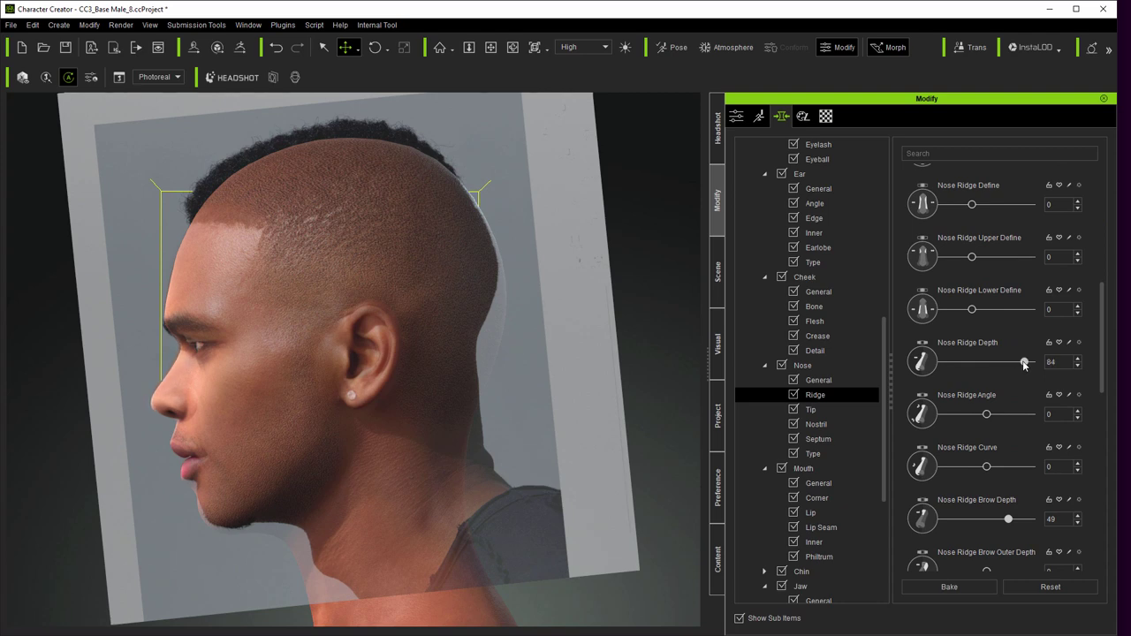
pyautogui.click(822, 409)
pyautogui.moveTo(1101, 214); pyautogui.dragTo(1101, 432)
pyautogui.click(819, 426)
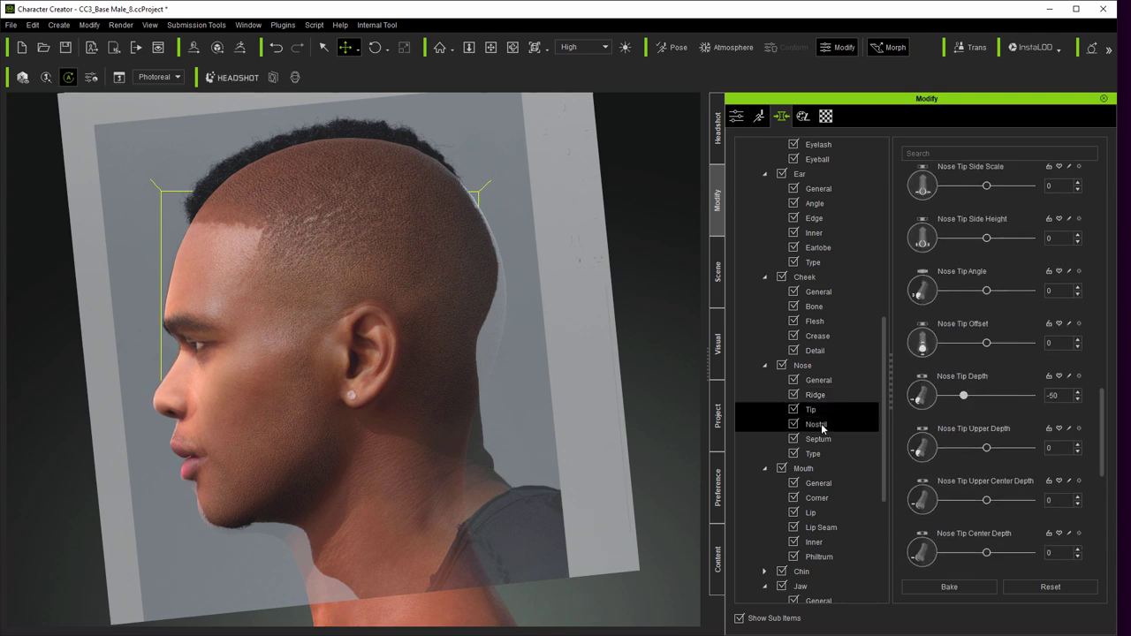
pyautogui.scroll(3, 1070, 392)
# Step: Adjust the lip morphs, reduce Mouth Under Depth slightly and strongly raise Mouth Under Curve
pyautogui.click(818, 514)
pyautogui.scroll(-10, 1072, 429)
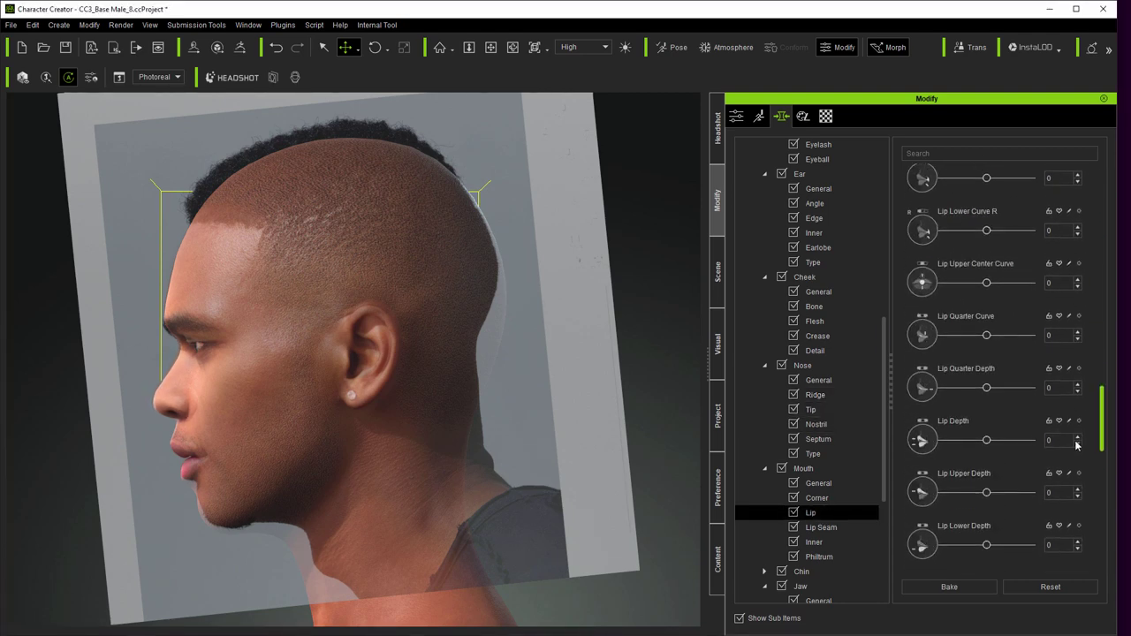
pyautogui.moveTo(986, 369); pyautogui.dragTo(969, 370)
pyautogui.press('Up')
pyautogui.press('Up')
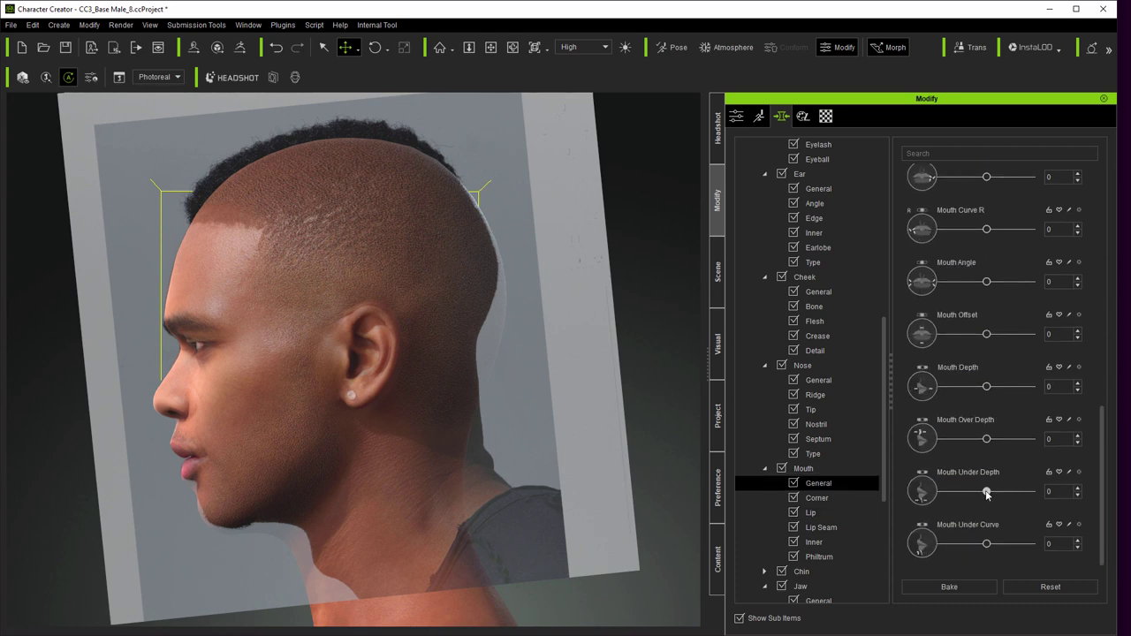
pyautogui.moveTo(987, 491); pyautogui.dragTo(973, 491)
pyautogui.moveTo(979, 544); pyautogui.dragTo(1027, 545)
# Step: Set the general Chin Depth morph to about -44
pyautogui.scroll(-2, 830, 478)
pyautogui.click(764, 394)
pyautogui.click(818, 409)
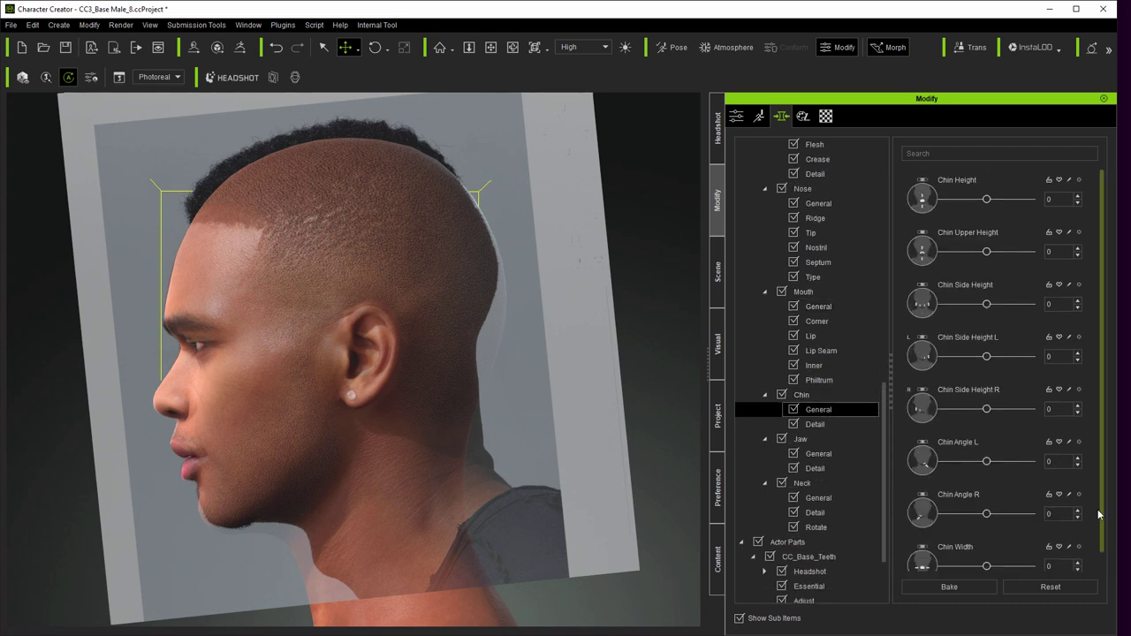
pyautogui.moveTo(1100, 512); pyautogui.dragTo(1099, 555)
pyautogui.moveTo(986, 544); pyautogui.dragTo(965, 545)
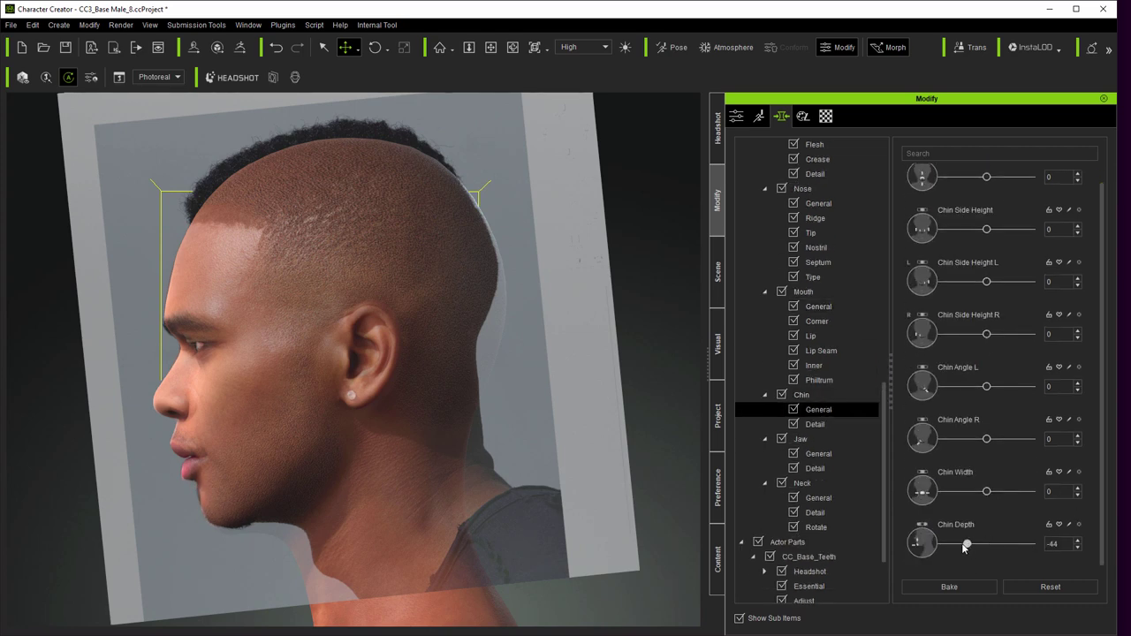
# Step: Compare the front view with the Headshot photo by fading its overlay out and back to about 42% opacity
pyautogui.click(713, 152)
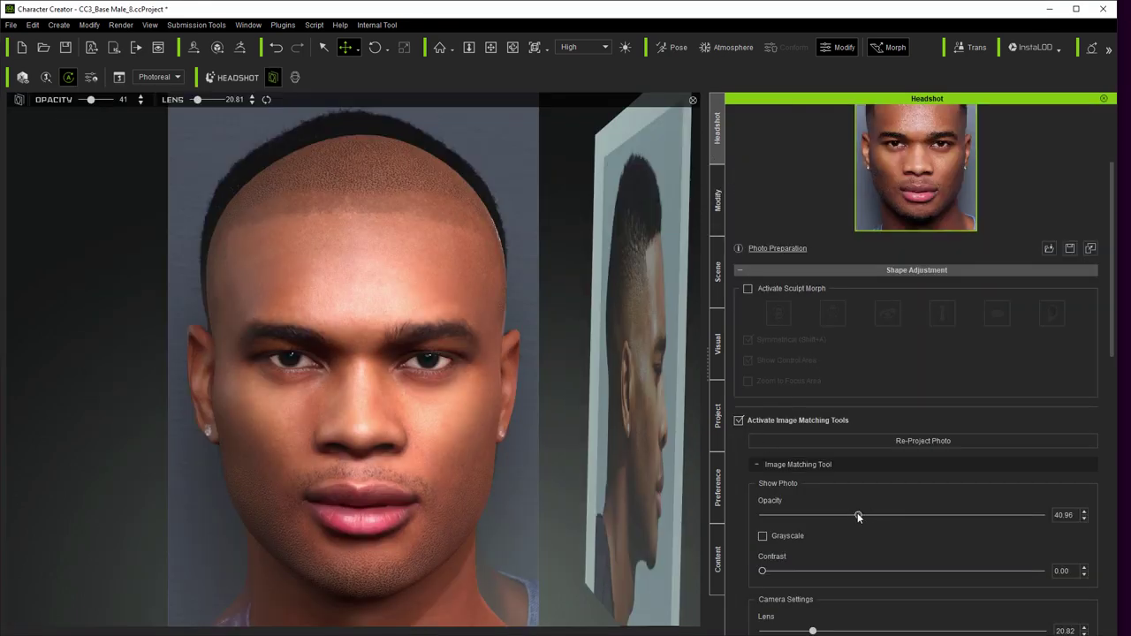
pyautogui.moveTo(857, 514); pyautogui.dragTo(718, 508)
pyautogui.moveTo(790, 512); pyautogui.dragTo(878, 527)
# Step: Apply the Ref Cam Male L camera from the Headshot Ref camera content
pyautogui.click(717, 558)
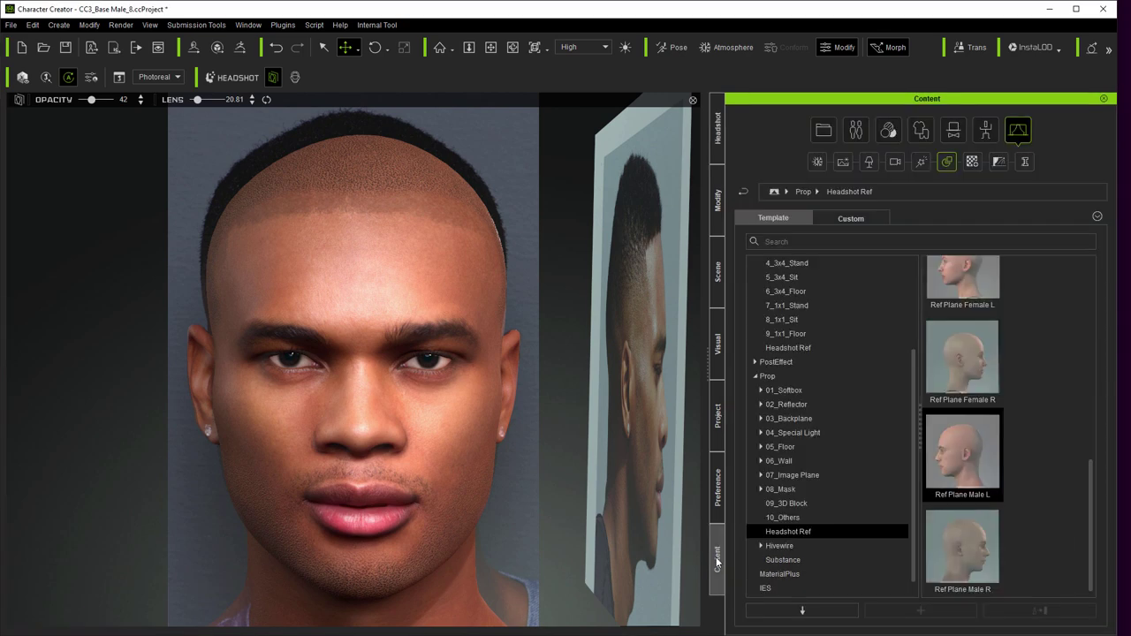
pyautogui.scroll(1, 778, 380)
pyautogui.click(787, 389)
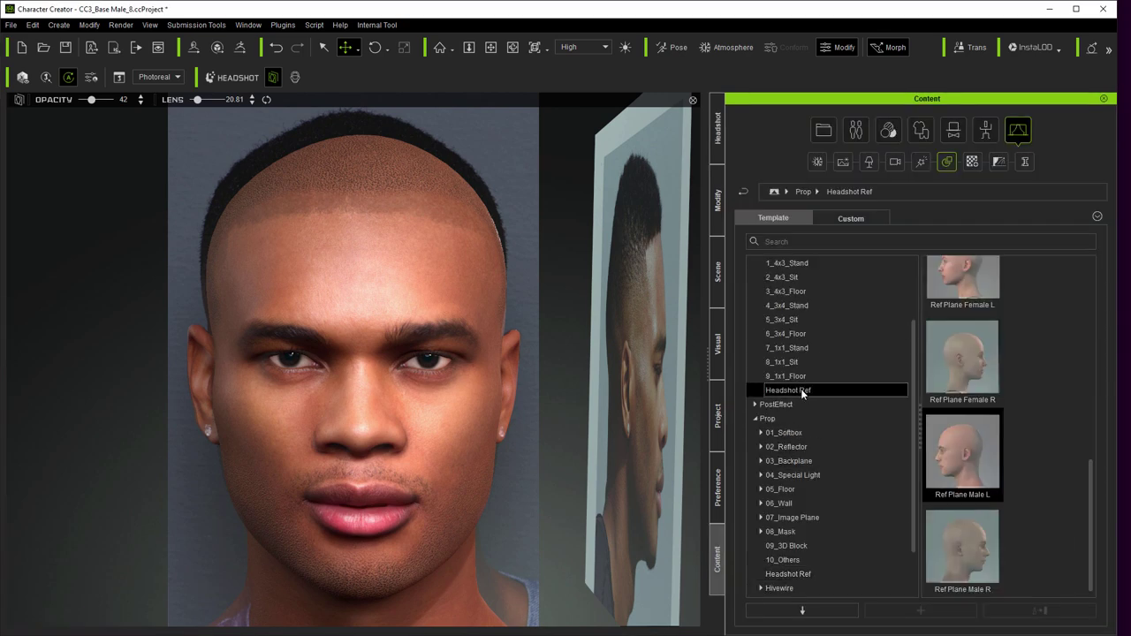
pyautogui.doubleClick(968, 465)
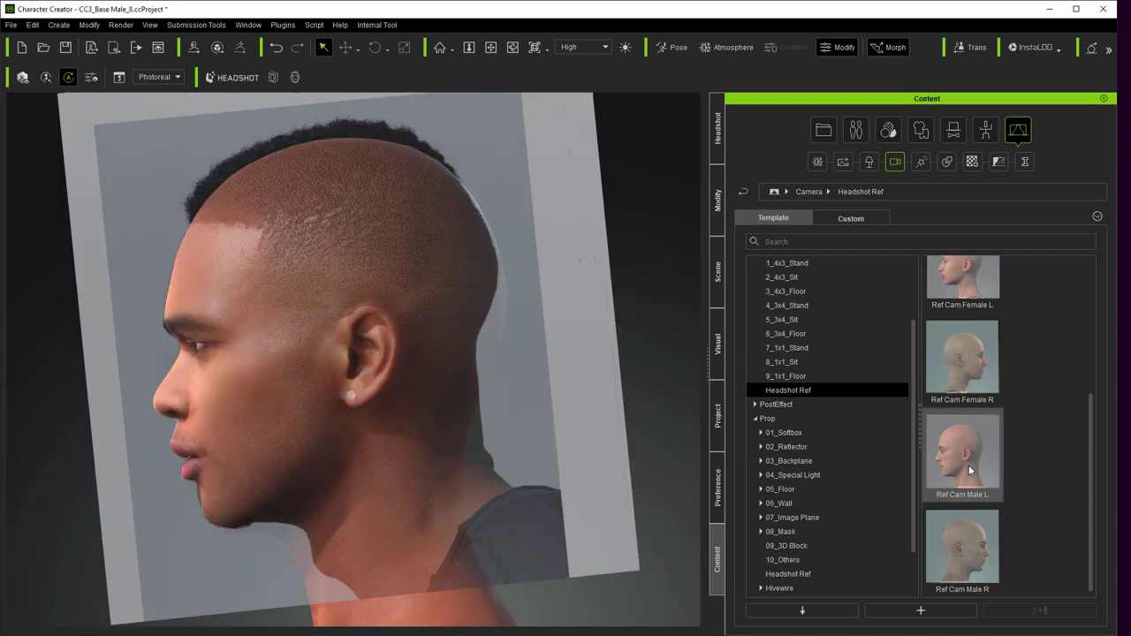
# Step: Refine the chin's detail morphs with Chin Over Depth 30, Chin Upper Depth 40 and Chin Middle Upper Depth -36
pyautogui.click(717, 199)
pyautogui.click(815, 424)
pyautogui.scroll(-2, 1086, 434)
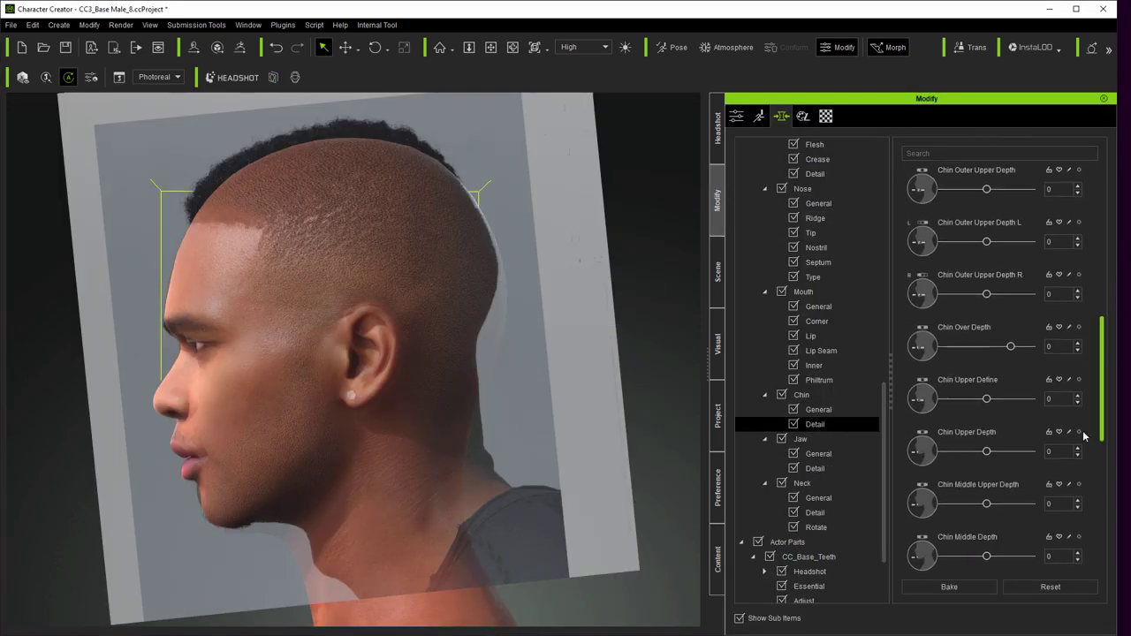
pyautogui.moveTo(987, 295); pyautogui.dragTo(1012, 296)
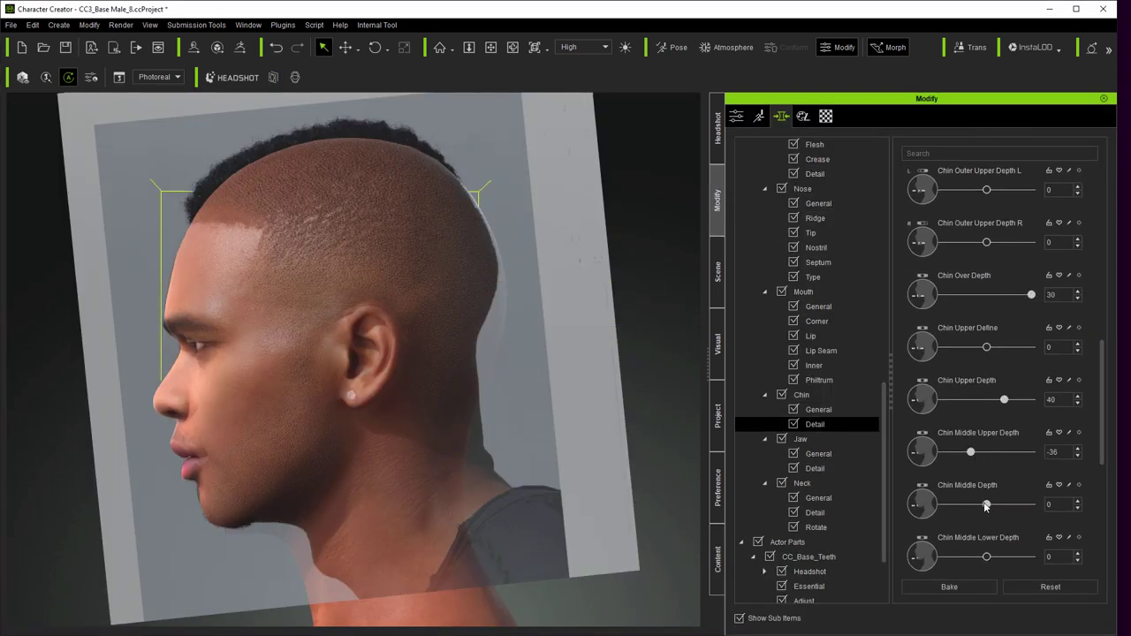
pyautogui.moveTo(1100, 451); pyautogui.dragTo(1100, 498)
pyautogui.moveTo(987, 462); pyautogui.dragTo(967, 462)
# Step: Set the Mouth Corner Depth morph to about 32
pyautogui.click(818, 306)
pyautogui.moveTo(1097, 309); pyautogui.dragTo(1096, 552)
pyautogui.click(817, 321)
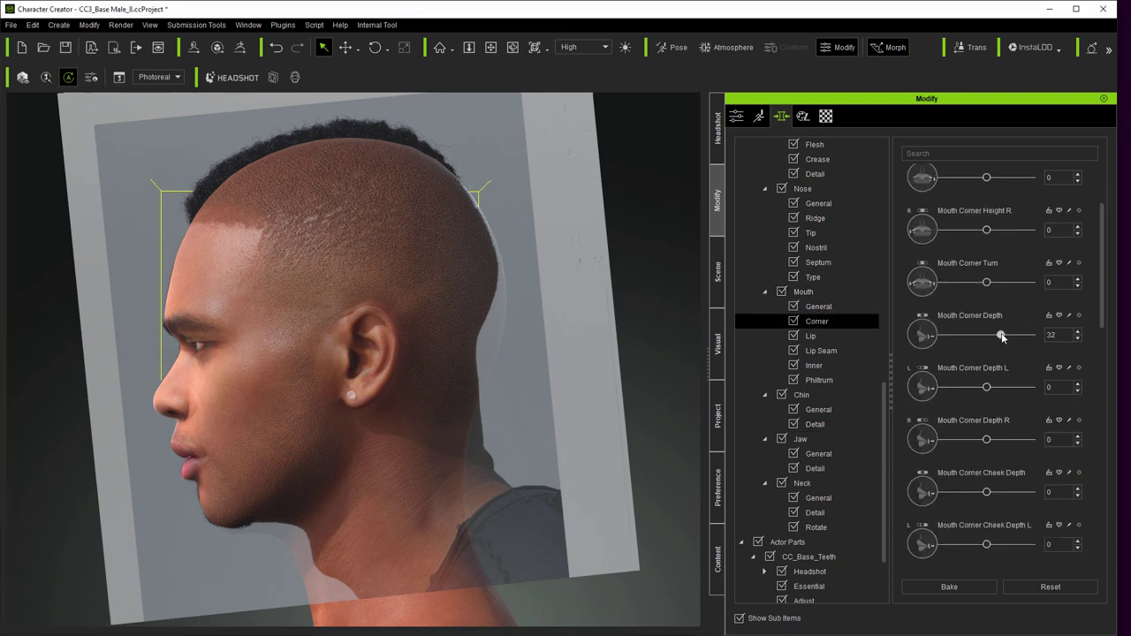
# Step: Make a slight adjustment to one of the ear's general morphs
pyautogui.moveTo(886, 409); pyautogui.dragTo(885, 304)
pyautogui.click(820, 277)
pyautogui.moveTo(1100, 200); pyautogui.dragTo(1079, 491)
pyautogui.scroll(-1, 1078, 495)
pyautogui.moveTo(986, 434); pyautogui.dragTo(992, 436)
# Step: Set Nose Depth to -100 and Nose Relative Depth to 26, and raise Nose Ridge Depth further
pyautogui.click(818, 468)
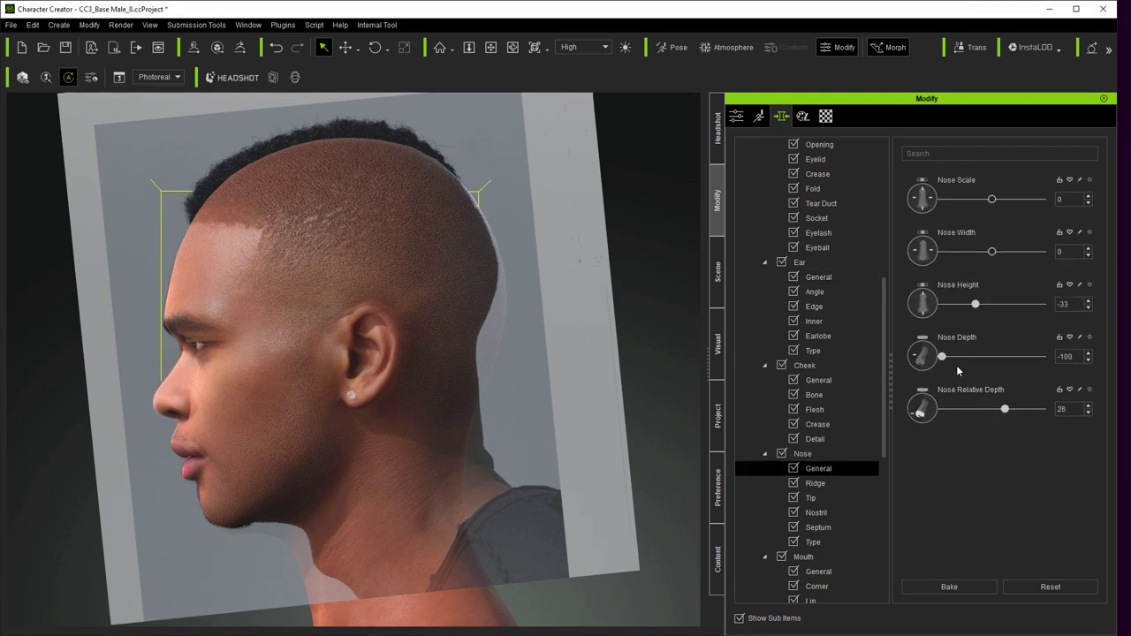
pyautogui.press('Down')
pyautogui.scroll(-3, 1089, 411)
pyautogui.moveTo(1023, 251); pyautogui.dragTo(1034, 251)
pyautogui.scroll(1, 985, 300)
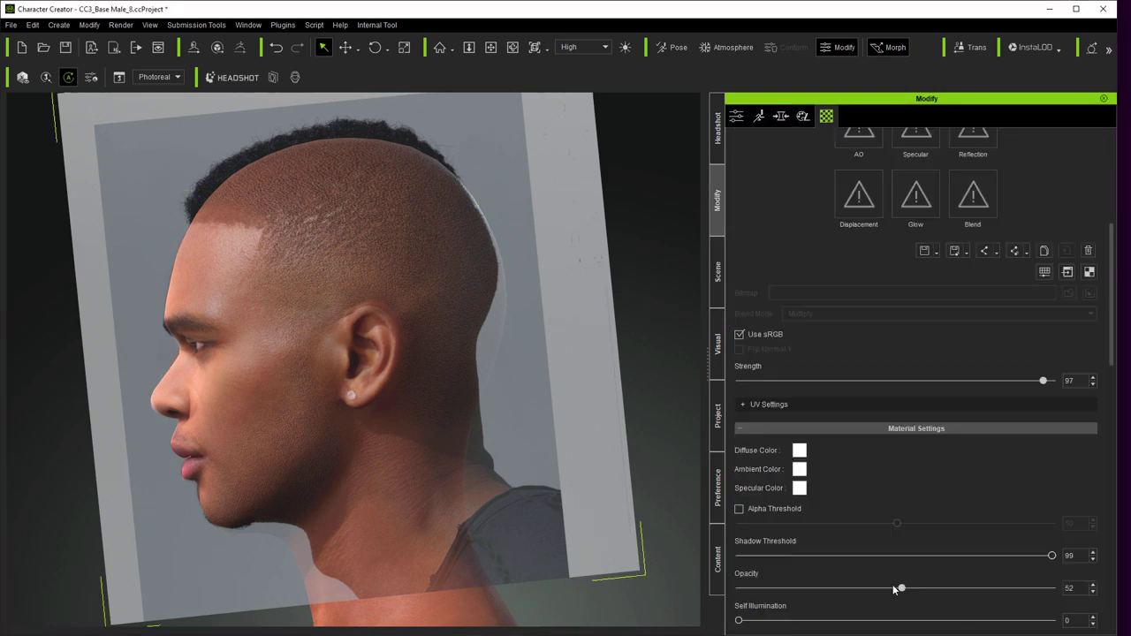
# Step: Raise the reference plane's material opacity slightly and return to the morph settings
pyautogui.moveTo(896, 587)
pyautogui.mouseDown()
pyautogui.moveTo(1086, 585)
pyautogui.moveTo(911, 587)
pyautogui.mouseUp()
pyautogui.click(781, 116)
# Step: Adjust the cheek morphs, setting Cheek Nostril Depth to -100, its L value to -44 and its R value to about -39
pyautogui.click(827, 381)
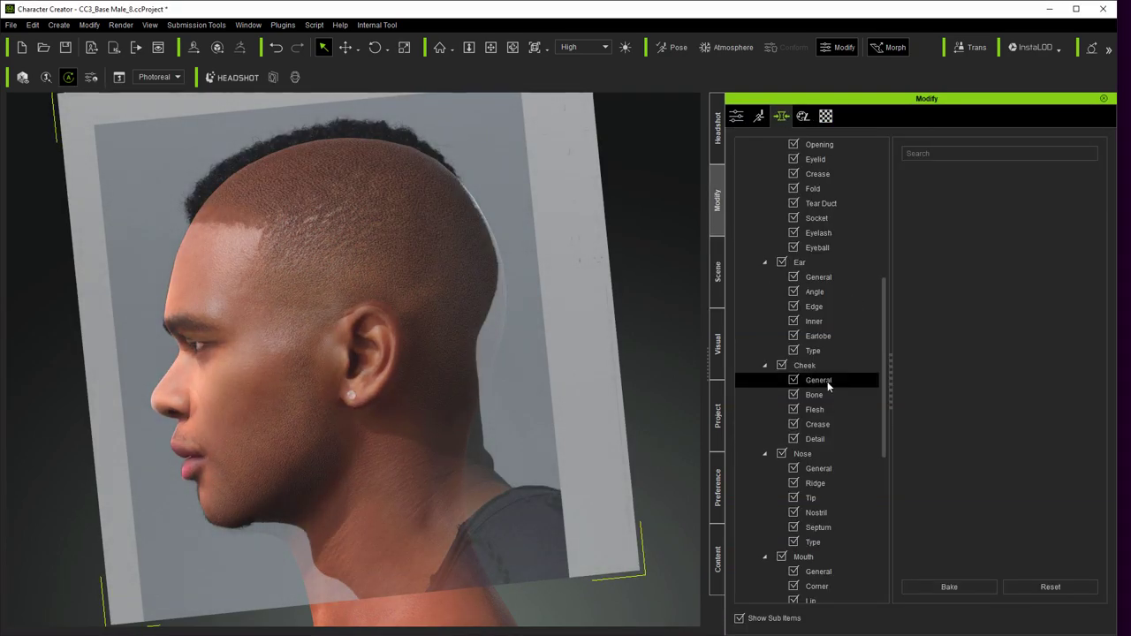
pyautogui.moveTo(1101, 358); pyautogui.dragTo(1101, 455)
pyautogui.moveTo(977, 441); pyautogui.dragTo(959, 442)
pyautogui.click(815, 410)
pyautogui.scroll(-5, 987, 255)
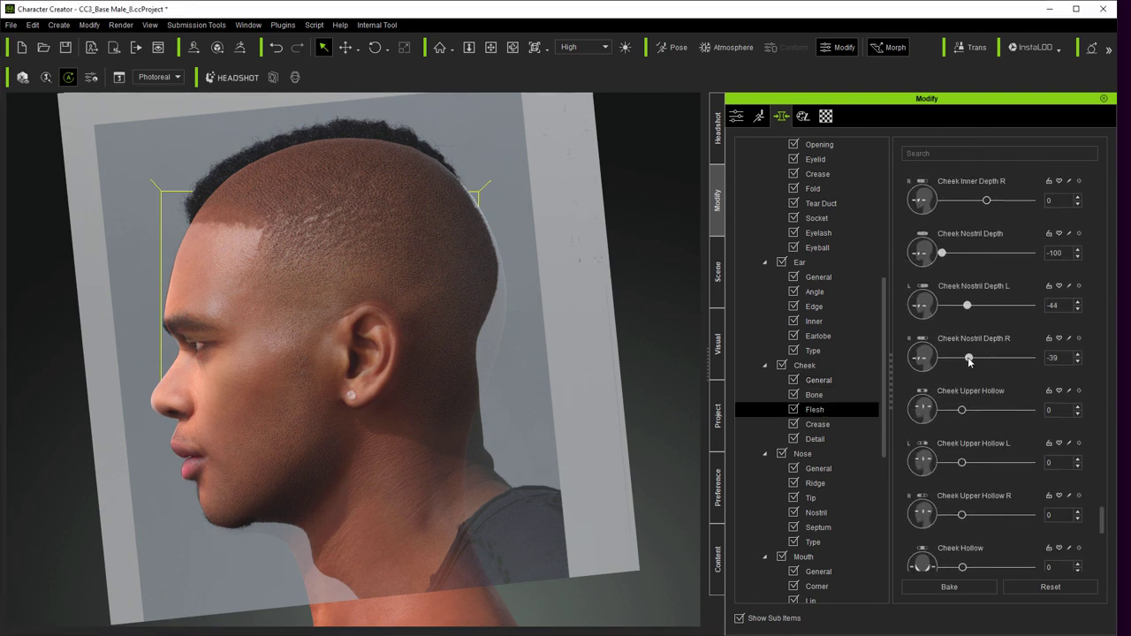
# Step: Refine the nose tip with Nose Tip Depth -100, Upper Depth -55 and Lower Center Depth -15, and adjust its Lower Depth
pyautogui.click(810, 497)
pyautogui.scroll(-4, 964, 283)
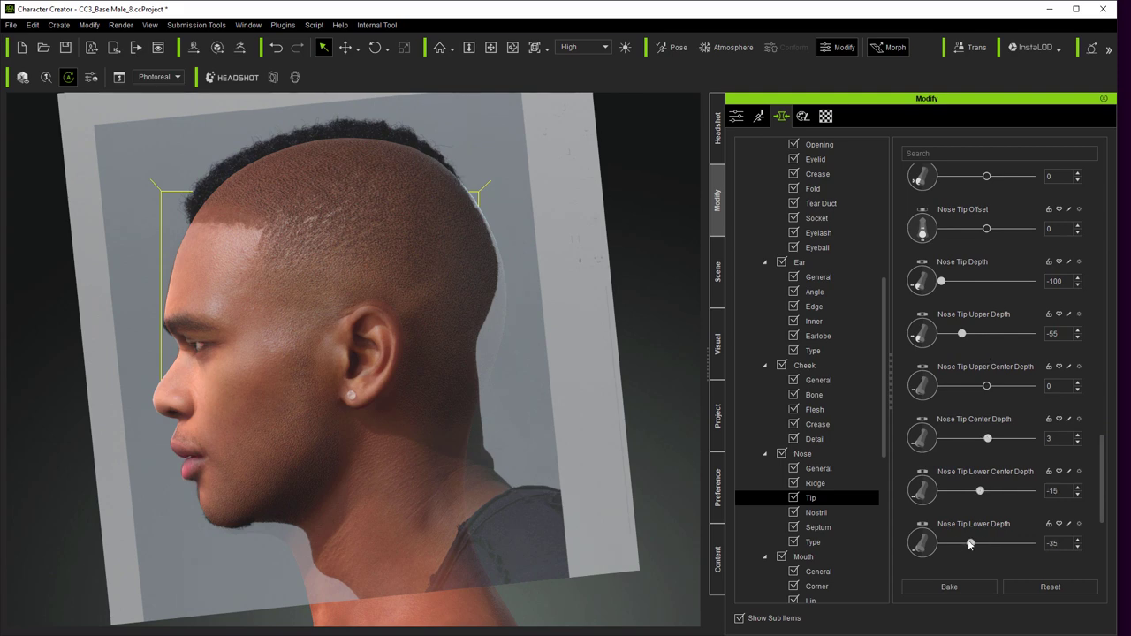
pyautogui.moveTo(969, 543); pyautogui.dragTo(981, 543)
pyautogui.moveTo(1102, 512); pyautogui.dragTo(1103, 565)
pyautogui.moveTo(986, 500); pyautogui.dragTo(971, 502)
# Step: Reshape the nostrils with Nostril Hole Front Depth -84, Hole Back Depth about -77, Nostril Depth 100 and Nostril Back Depth 21
pyautogui.click(815, 512)
pyautogui.moveTo(1101, 353); pyautogui.dragTo(1077, 495)
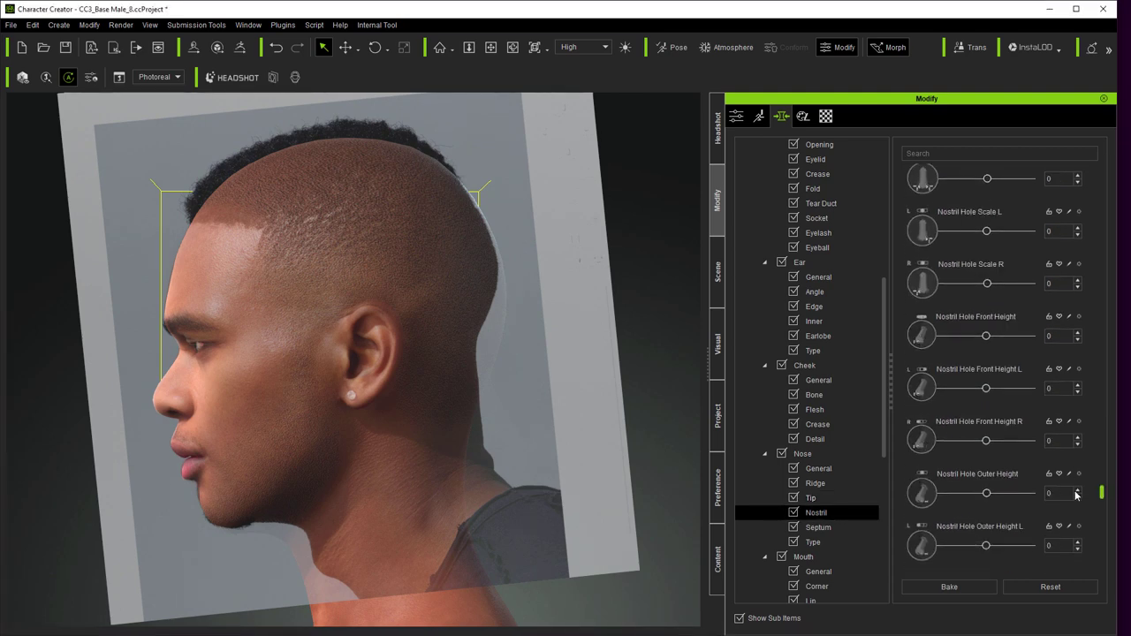
pyautogui.scroll(-5, 987, 386)
pyautogui.moveTo(1103, 543); pyautogui.dragTo(1103, 539)
pyautogui.moveTo(987, 560); pyautogui.dragTo(947, 560)
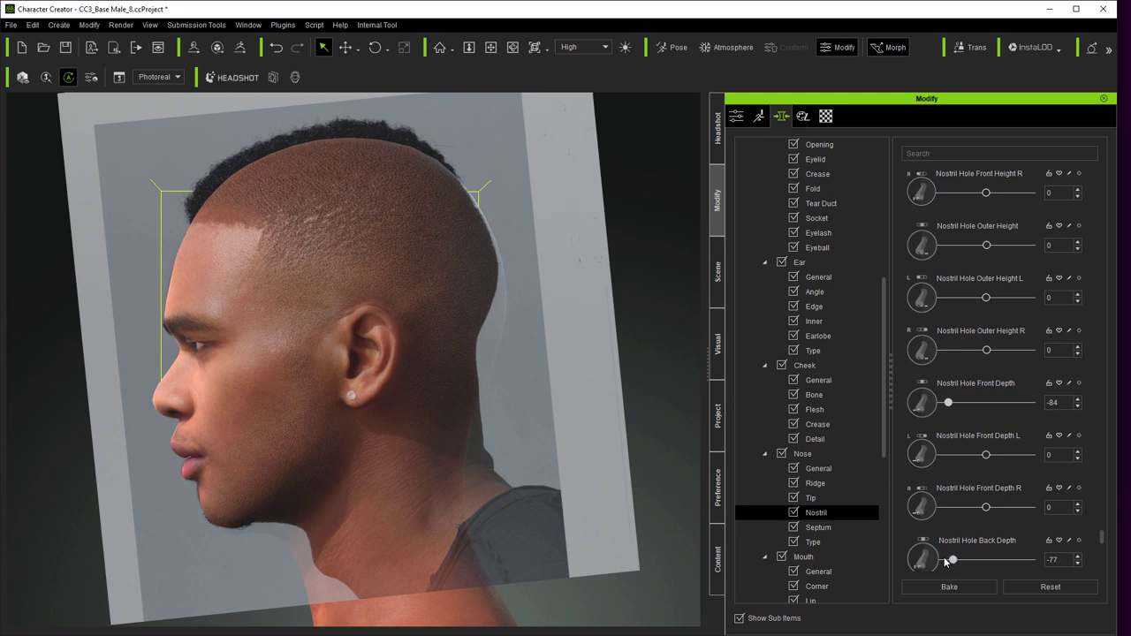
pyautogui.moveTo(1103, 536); pyautogui.dragTo(992, 421)
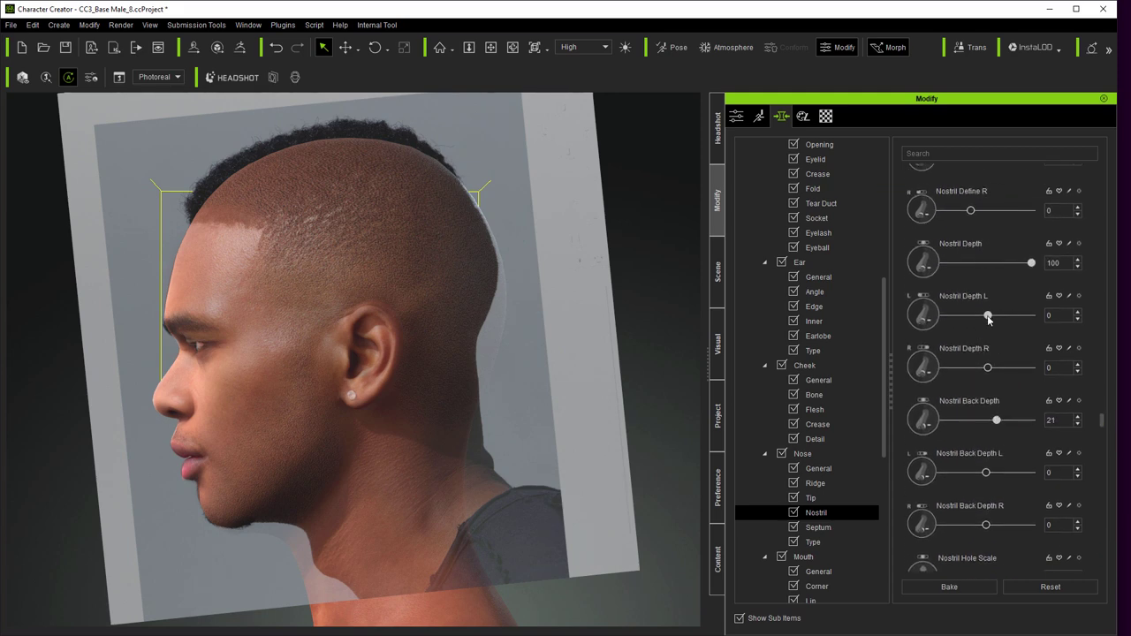
pyautogui.click(994, 368)
# Step: Set Skull Back Height to 100 and Skull Back Depth to about -24 to match the back of the head
pyautogui.moveTo(887, 341); pyautogui.dragTo(887, 212)
pyautogui.click(765, 247)
pyautogui.click(818, 262)
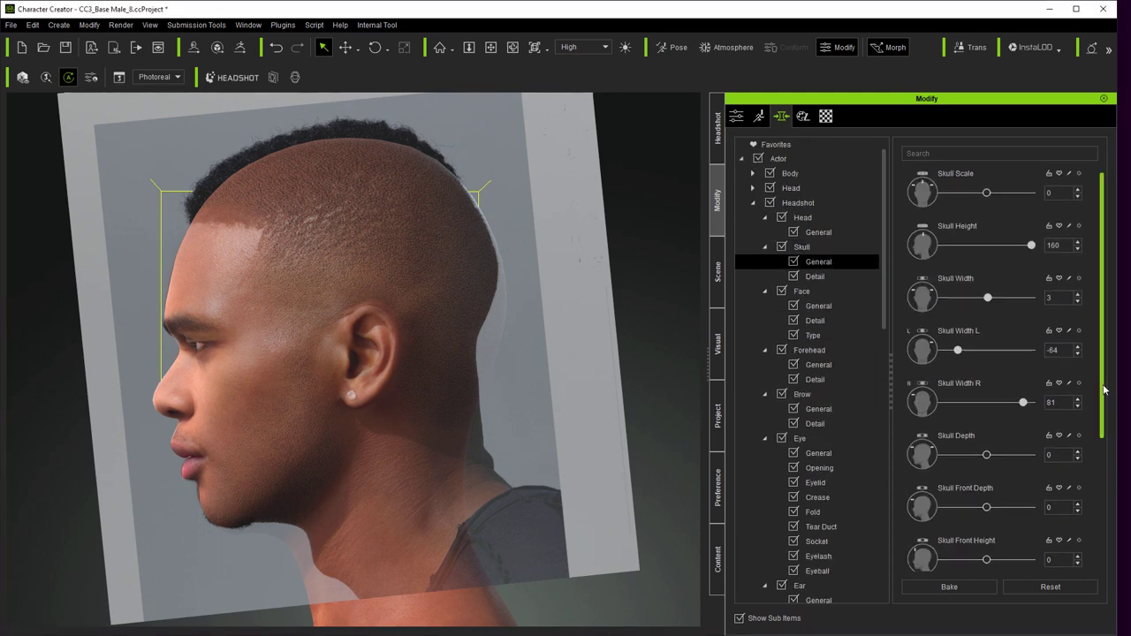
pyautogui.moveTo(1102, 389); pyautogui.dragTo(1102, 519)
pyautogui.moveTo(987, 492); pyautogui.dragTo(979, 492)
pyautogui.moveTo(987, 386); pyautogui.dragTo(1026, 387)
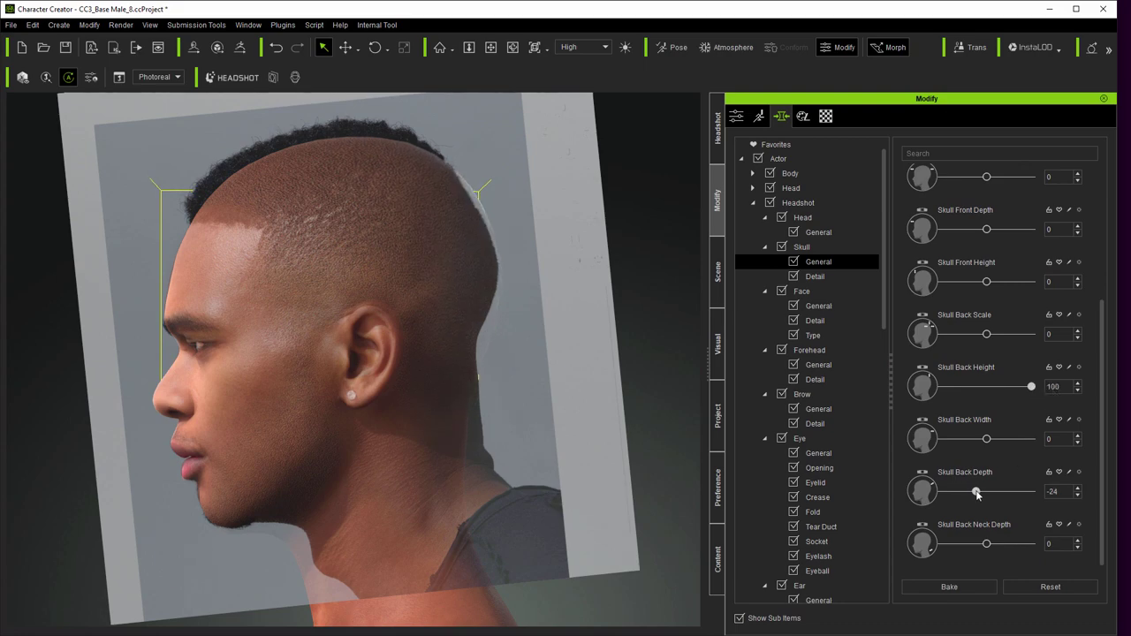
# Step: Set the character's Skull Back Scale to -68 and reduce the side-view reference plane's opacity to 30
pyautogui.moveTo(986, 334); pyautogui.dragTo(958, 334)
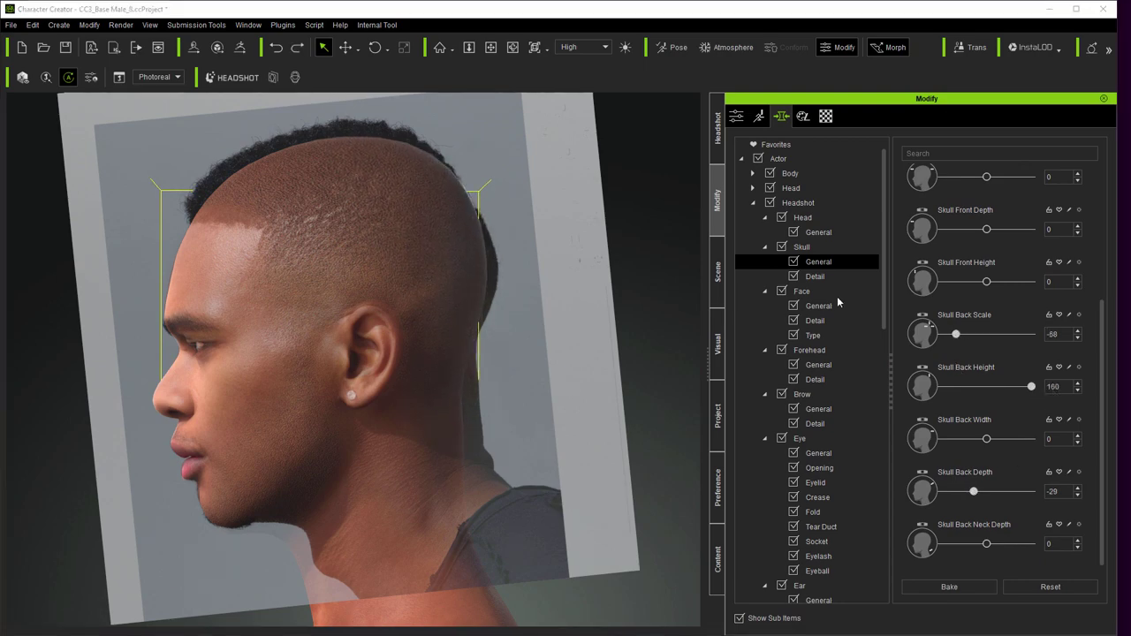
pyautogui.click(591, 256)
pyautogui.click(825, 116)
pyautogui.moveTo(931, 588); pyautogui.dragTo(830, 571)
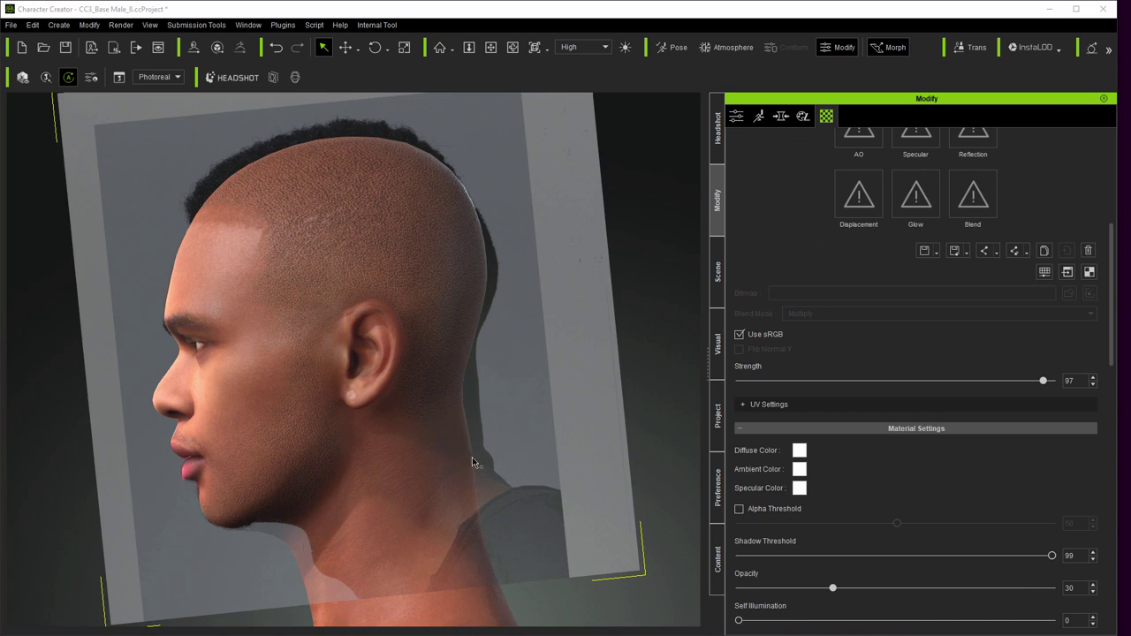
# Step: Edit CC3_Base Male's mesh and pull a back-of-head vertex out to the photo outline using soft selection with radius 3.29
pyautogui.click(717, 271)
pyautogui.click(808, 182)
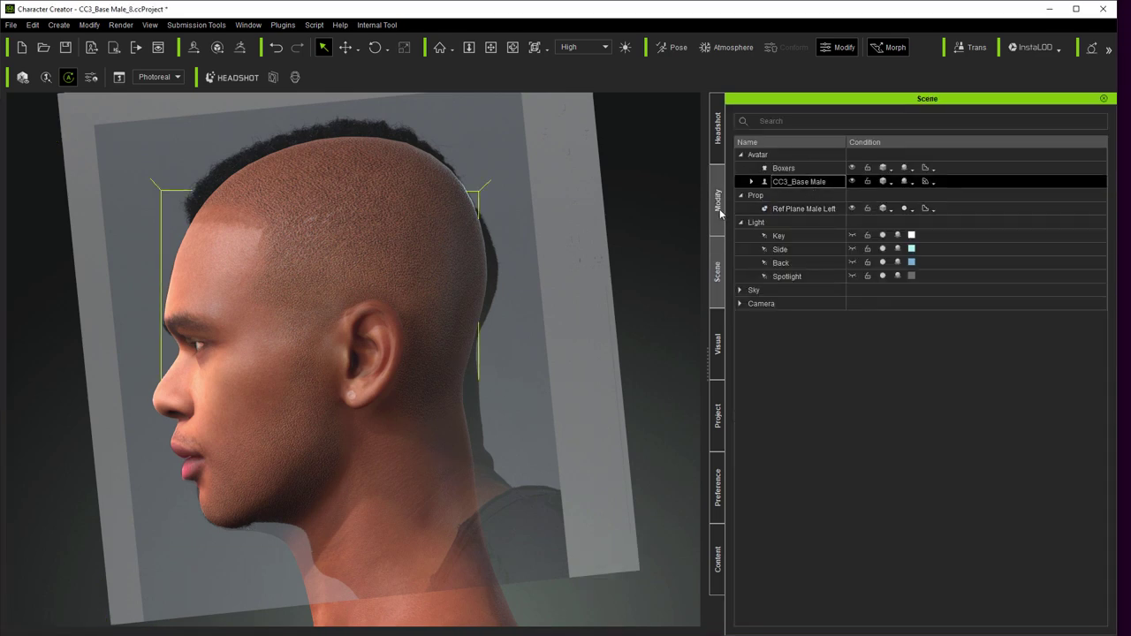
pyautogui.click(719, 210)
pyautogui.click(903, 456)
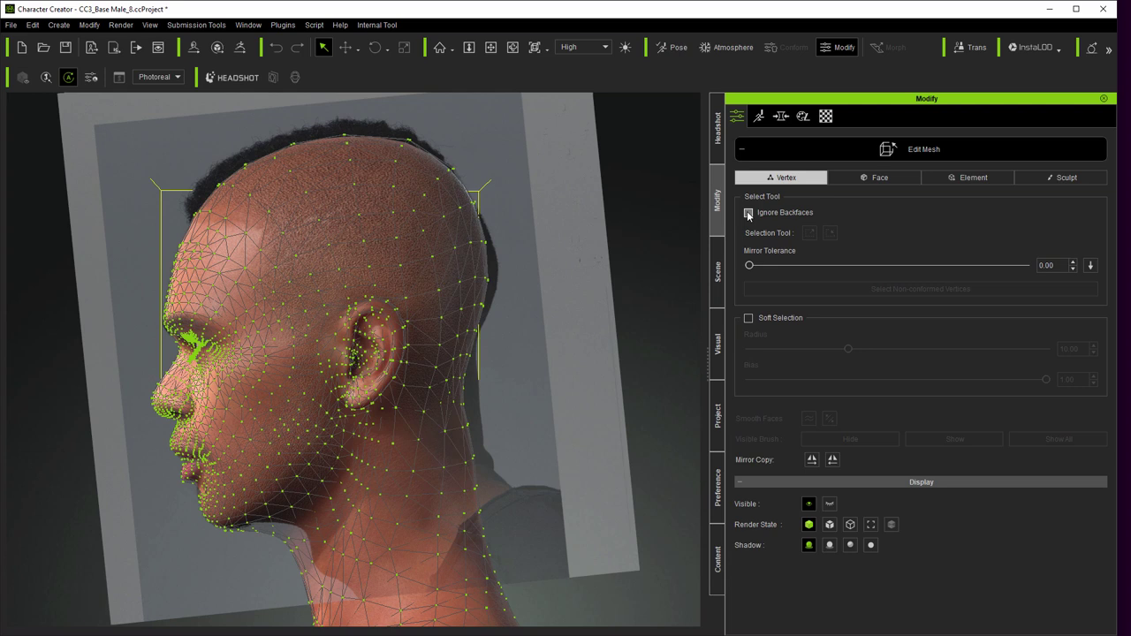
pyautogui.click(488, 280)
pyautogui.click(749, 318)
pyautogui.moveTo(848, 349); pyautogui.dragTo(781, 353)
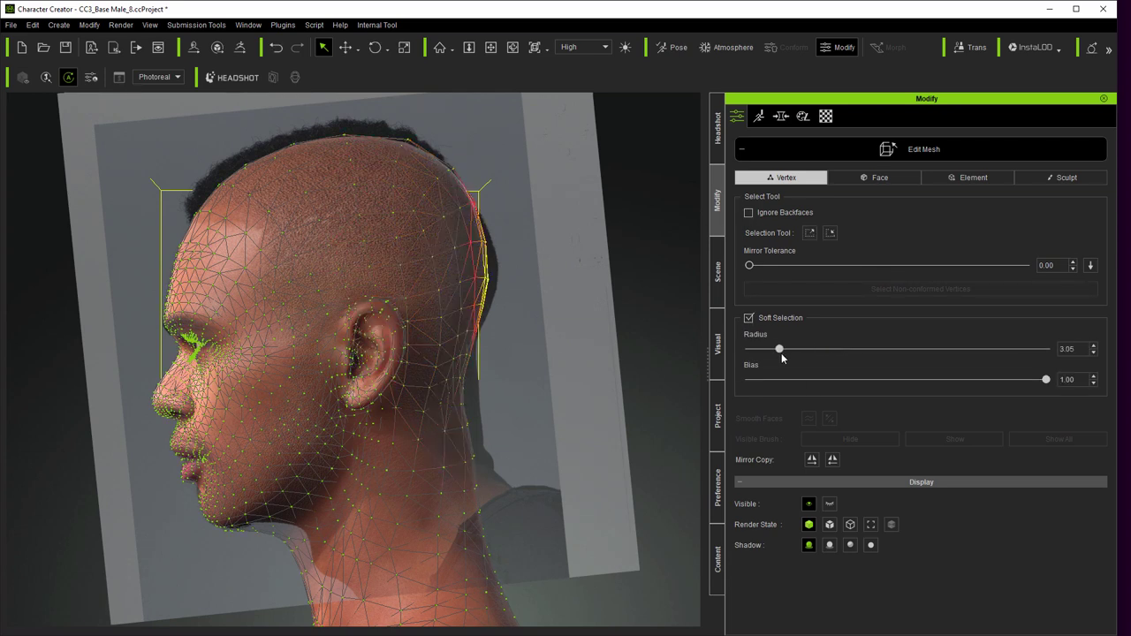
pyautogui.press('w')
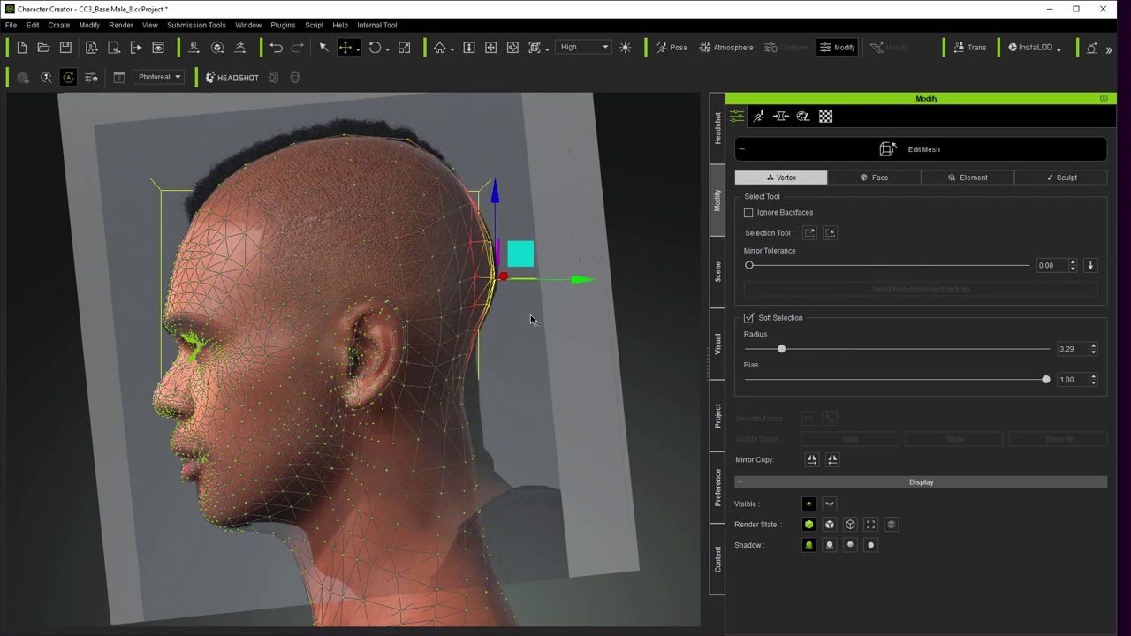
# Step: Reduce the soft selection radius to 1.85, reshape the lower skull and nape vertices to the photo outline, and finish mesh editing
pyautogui.moveTo(781, 349); pyautogui.dragTo(768, 351)
pyautogui.click(1090, 267)
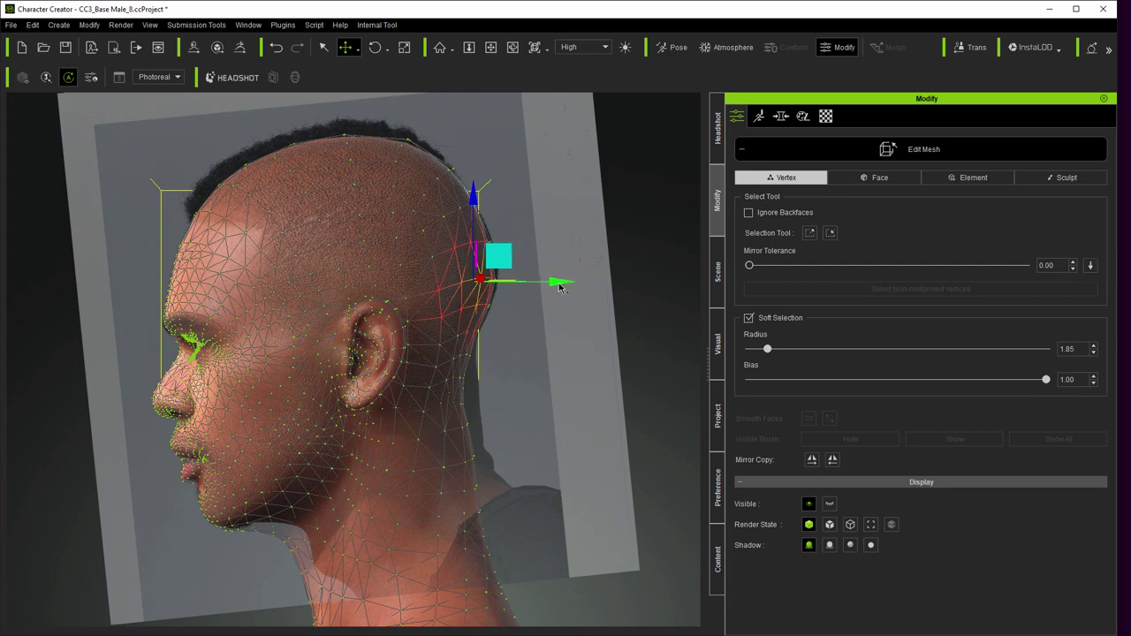
pyautogui.click(466, 386)
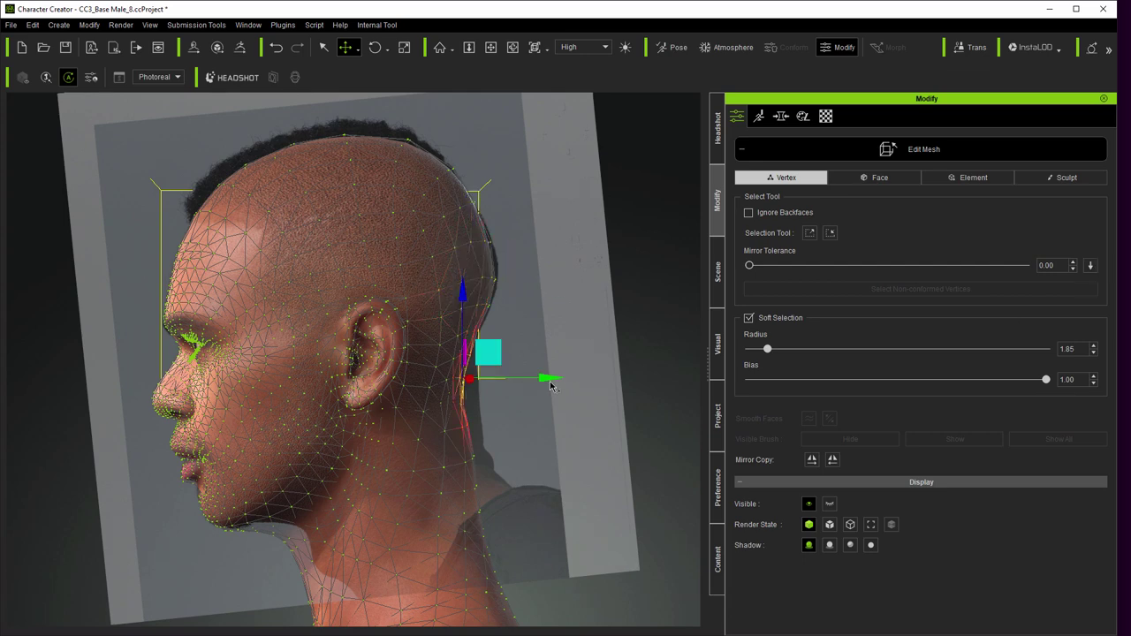
pyautogui.click(466, 410)
pyautogui.moveTo(549, 405); pyautogui.dragTo(554, 406)
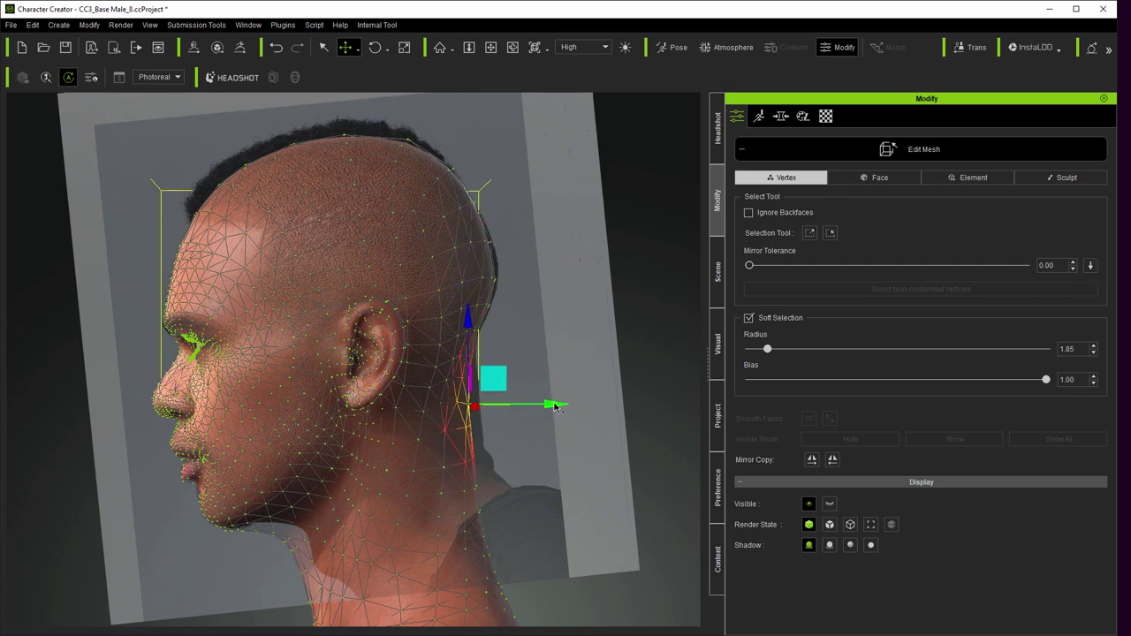
pyautogui.click(484, 341)
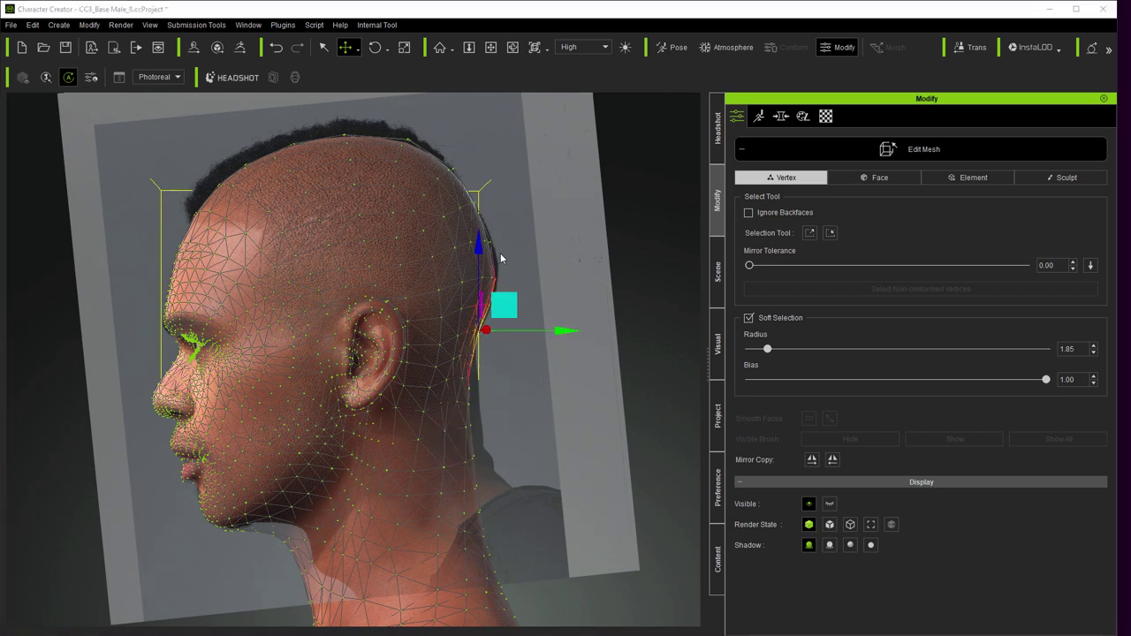
pyautogui.click(467, 356)
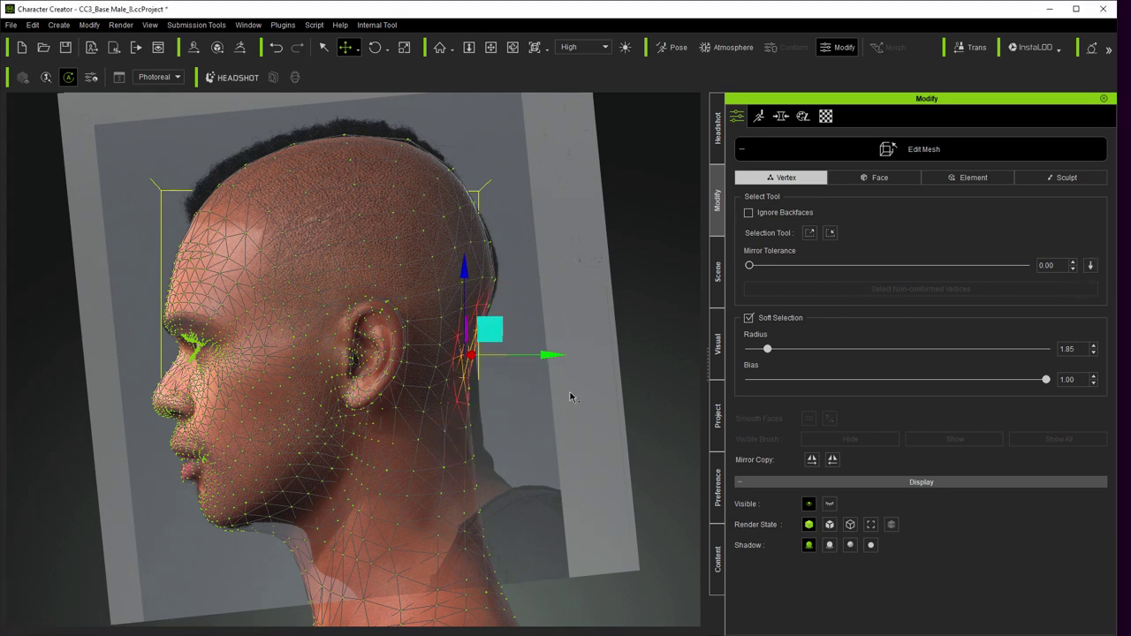
pyautogui.click(886, 155)
# Step: Look through the General and Detail morphs for the Headshot Neck
pyautogui.click(782, 116)
pyautogui.moveTo(885, 246); pyautogui.dragTo(883, 492)
pyautogui.click(820, 469)
pyautogui.click(813, 483)
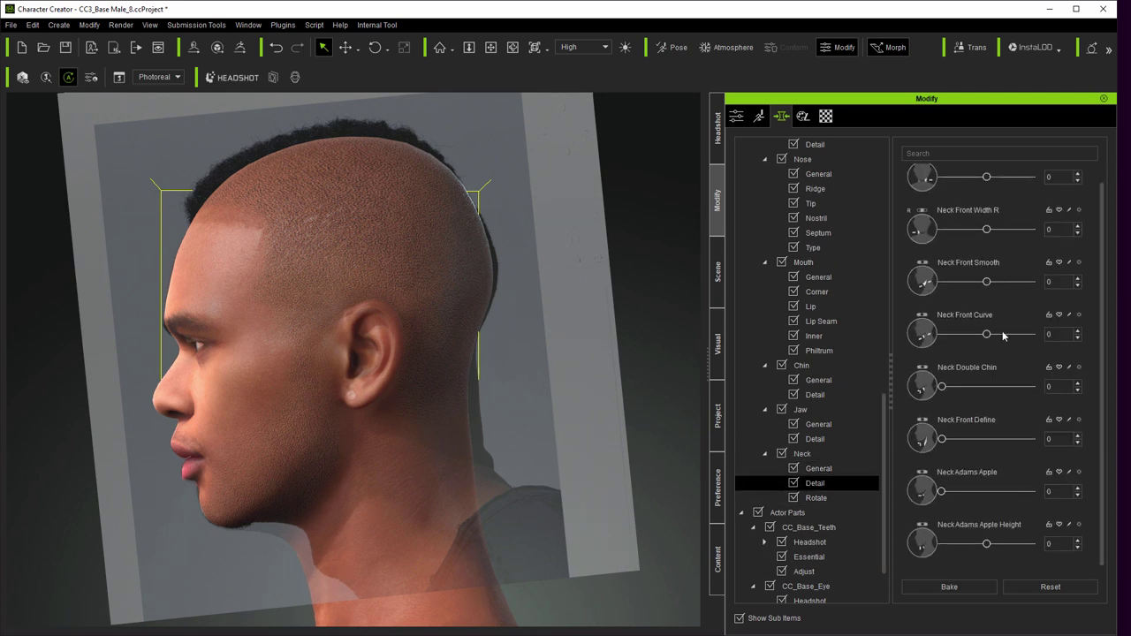
# Step: Compare the head with the front photo using the image matching tools at a higher photo opacity, and deactivate the tools
pyautogui.click(717, 128)
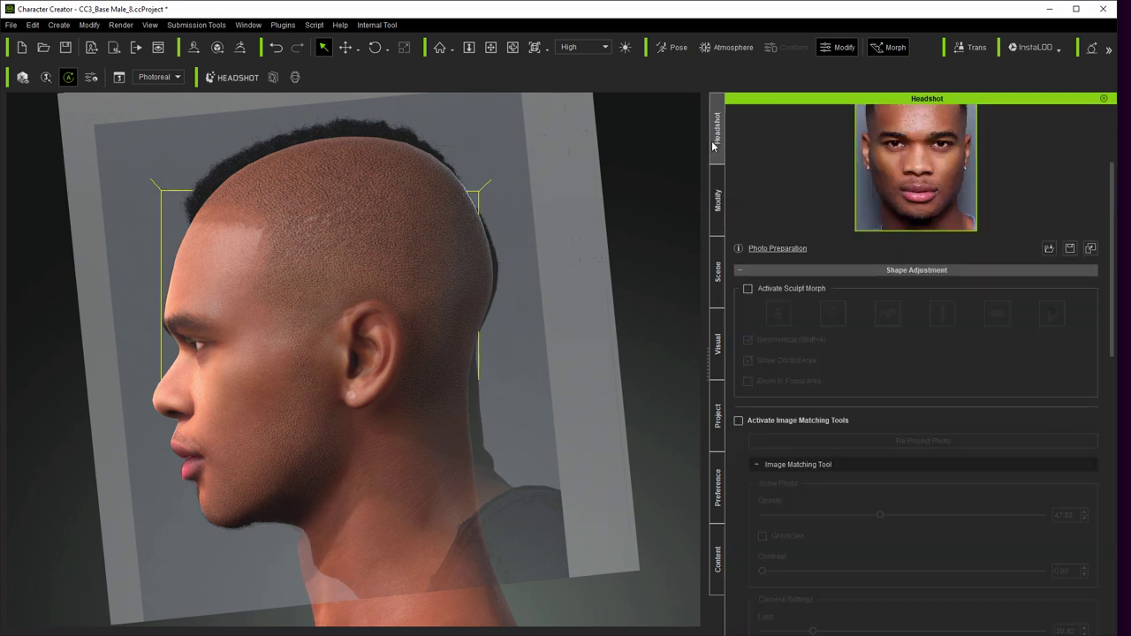
pyautogui.click(739, 562)
pyautogui.scroll(-5, 956, 453)
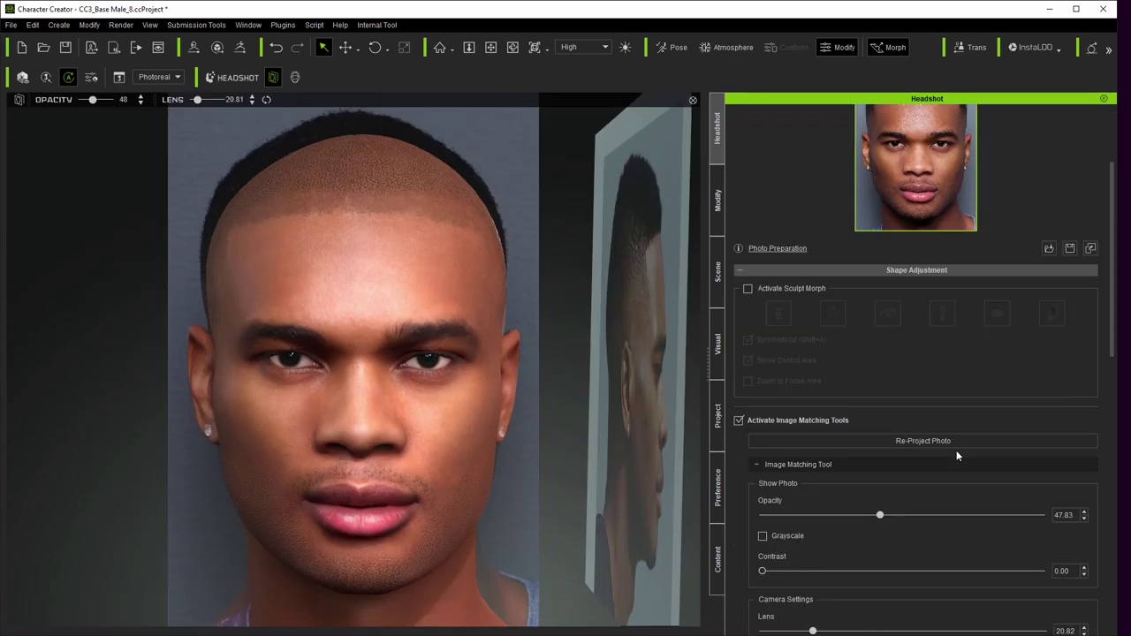
pyautogui.moveTo(762, 478); pyautogui.dragTo(932, 481)
pyautogui.click(739, 384)
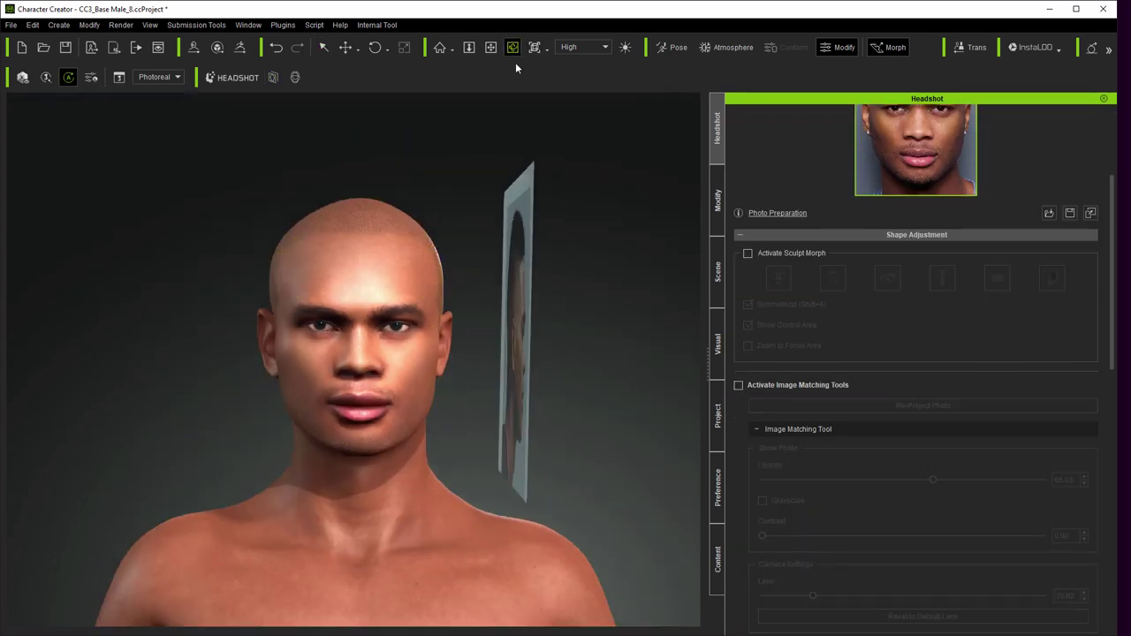
# Step: Inspect the head from the front and at an angle, and hide the Ref Plane Male Left prop
pyautogui.moveTo(271, 423); pyautogui.dragTo(326, 462)
pyautogui.scroll(3, 446, 422)
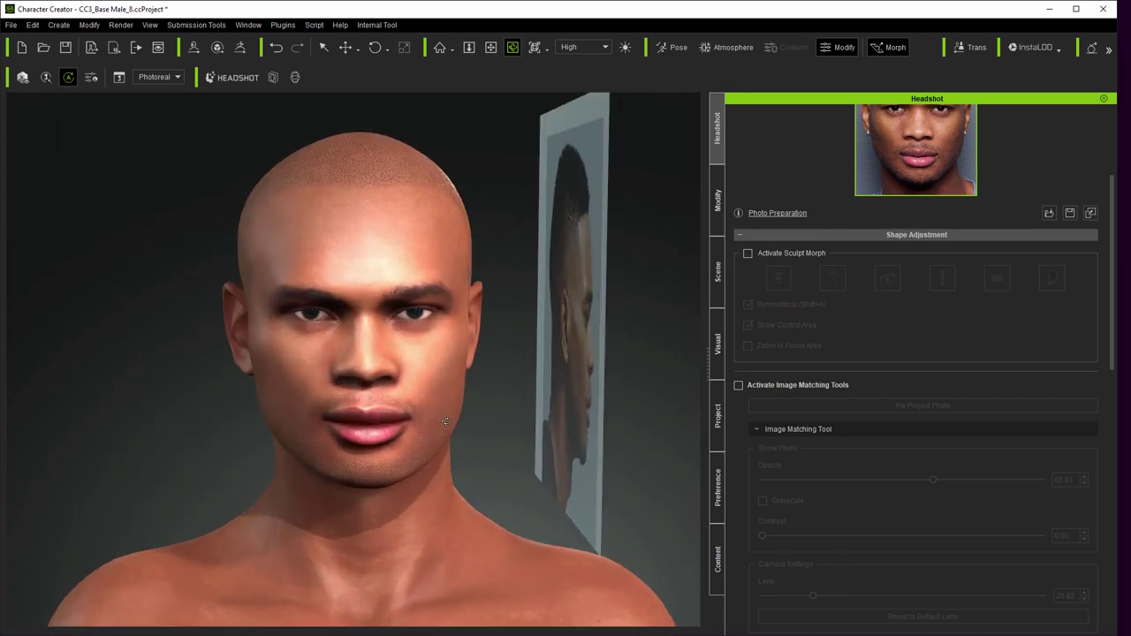
pyautogui.moveTo(445, 421); pyautogui.dragTo(505, 387, button='right')
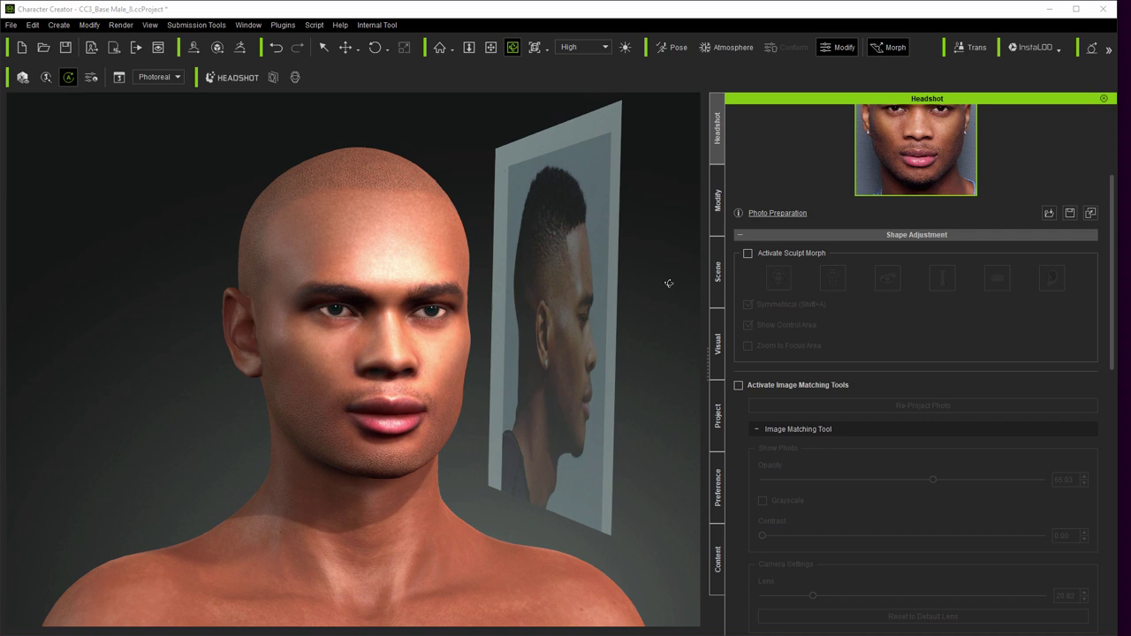
pyautogui.click(718, 272)
pyautogui.click(852, 208)
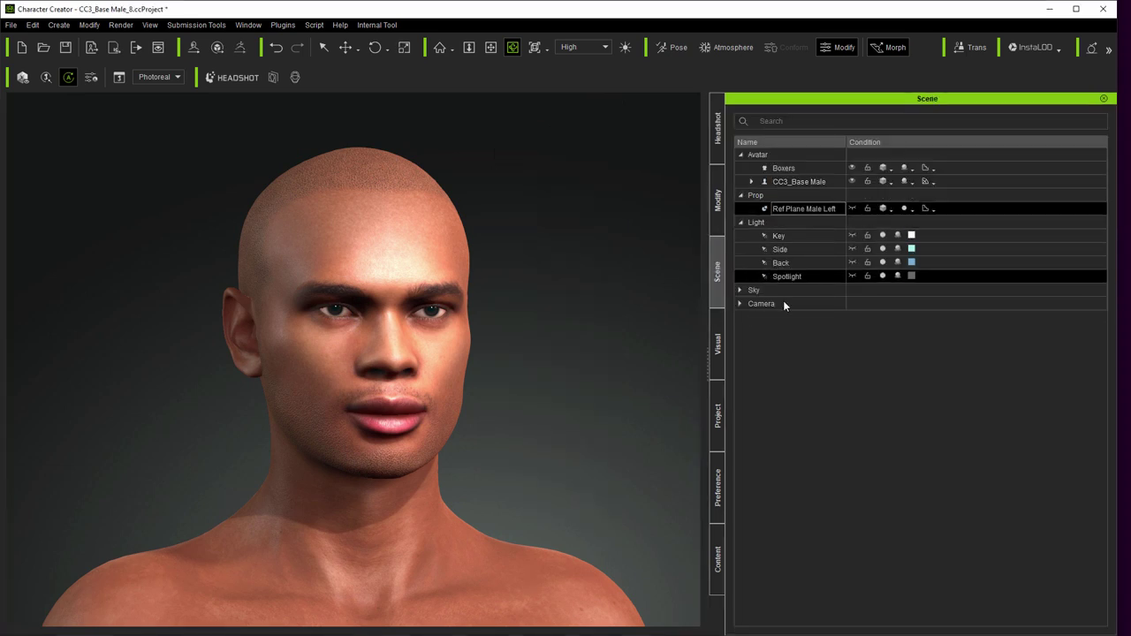
# Step: Add the Grid 30cm Male prop from the Headshot Ref props and view the head straight from the front
pyautogui.click(717, 557)
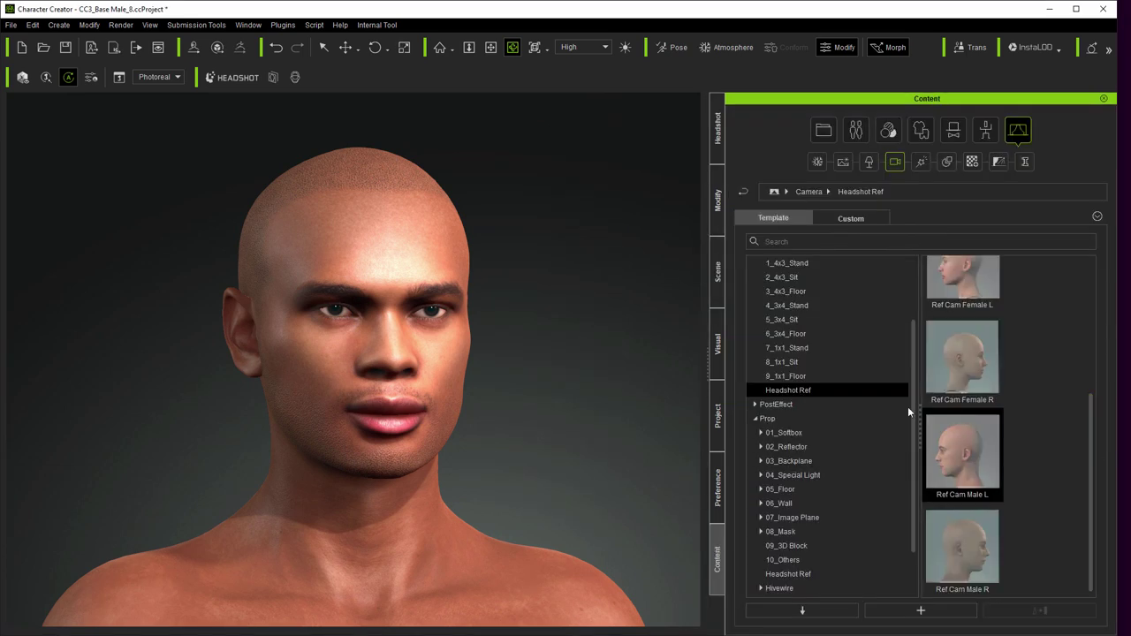
pyautogui.click(788, 574)
pyautogui.moveTo(1094, 428); pyautogui.dragTo(1040, 356)
pyautogui.doubleClick(967, 513)
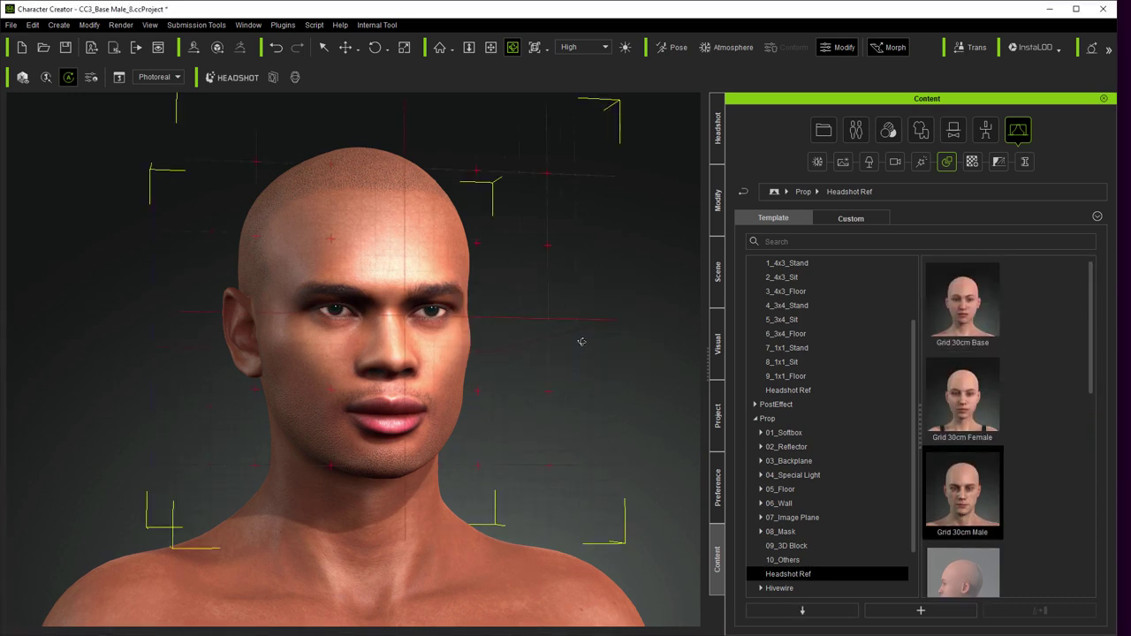
pyautogui.moveTo(581, 342); pyautogui.dragTo(321, 439, button='right')
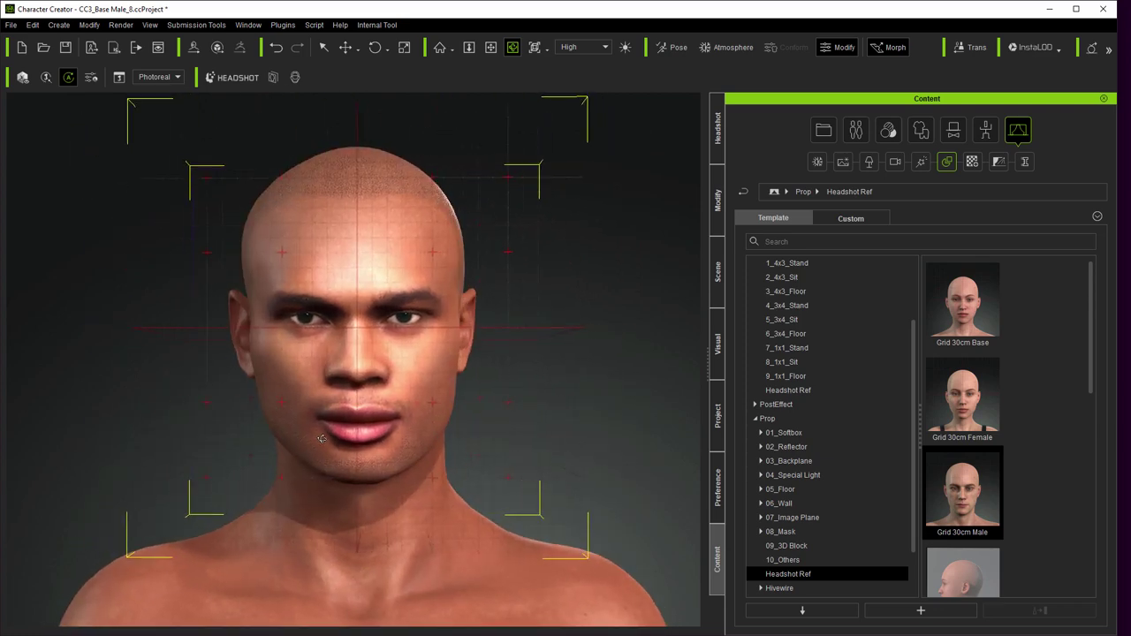